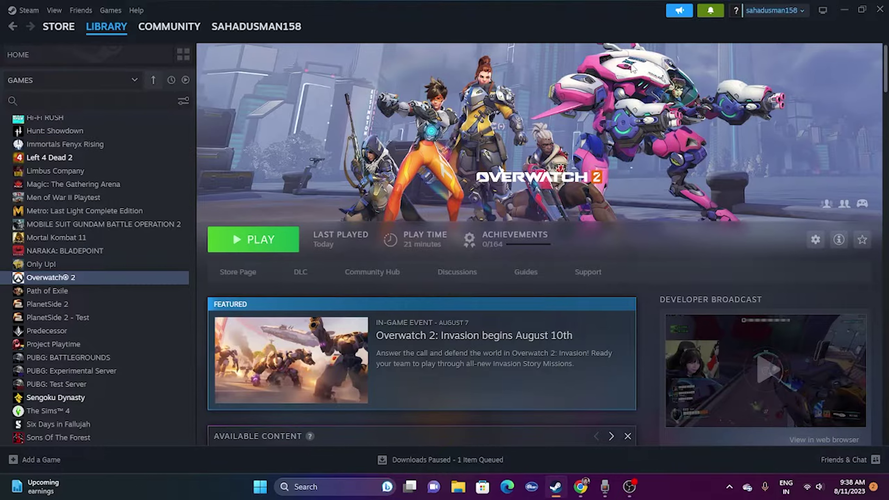
# - Look at the Windows power options for restarting the computer, leaving it running
pyautogui.click(268, 486)
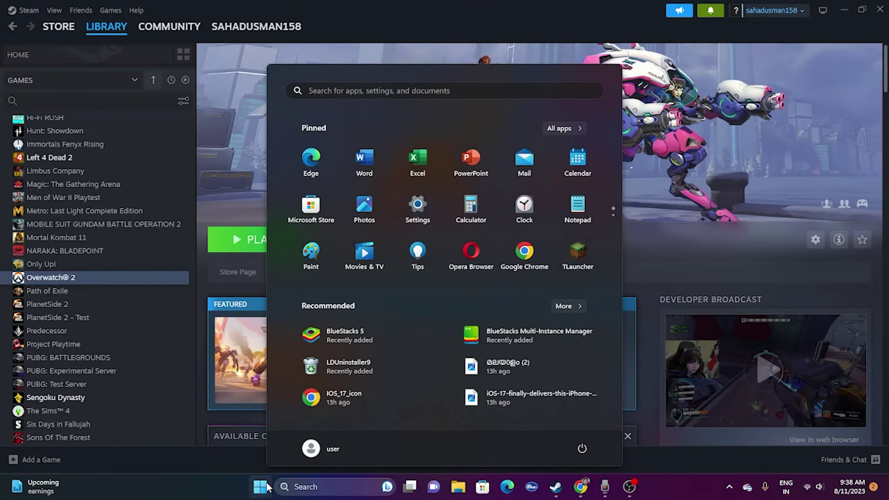
pyautogui.click(582, 449)
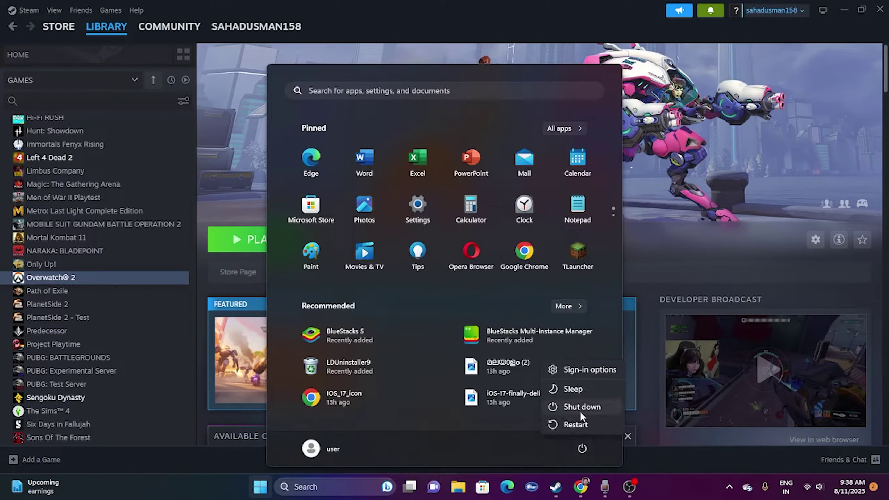
pyautogui.click(611, 443)
pyautogui.click(679, 493)
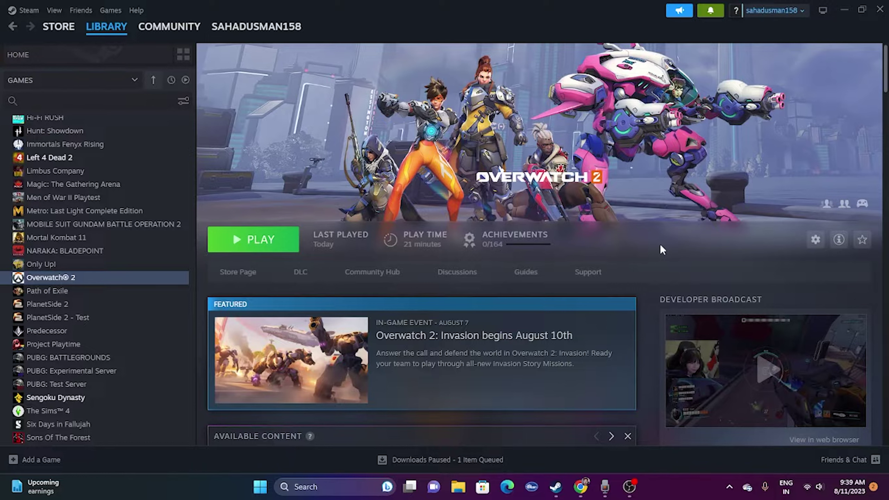
# - Verify the integrity of Overwatch 2's installed game files from its properties
pyautogui.rightClick(97, 281)
pyautogui.click(127, 365)
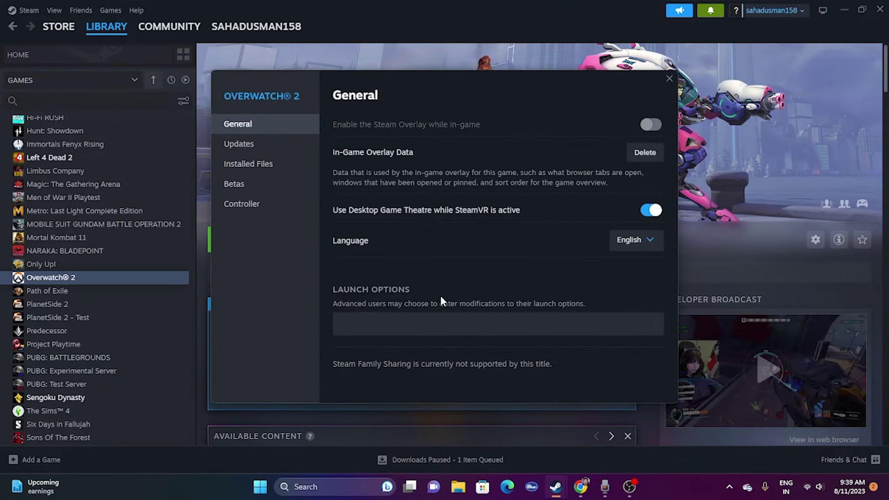
pyautogui.click(261, 167)
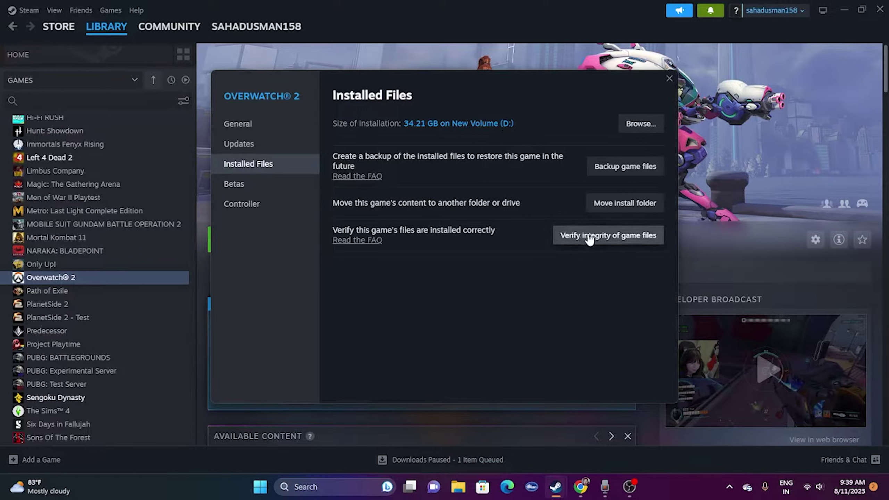
pyautogui.click(609, 239)
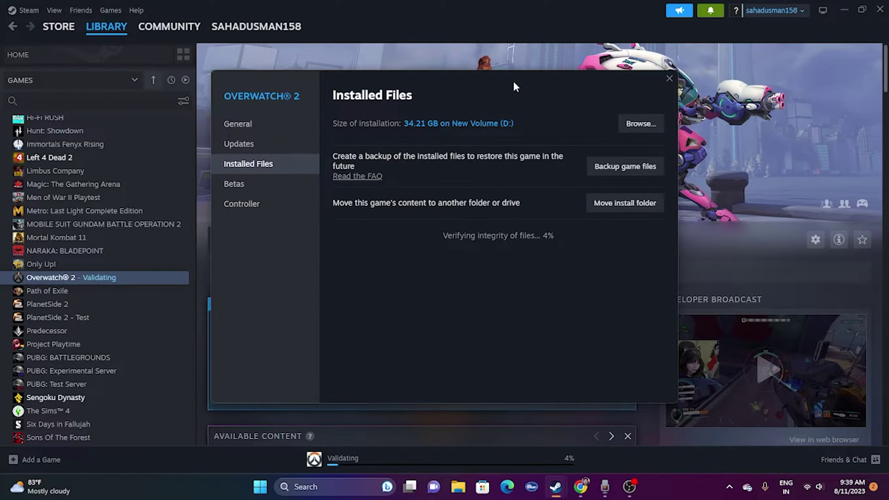
pyautogui.moveTo(513, 80); pyautogui.dragTo(690, 74)
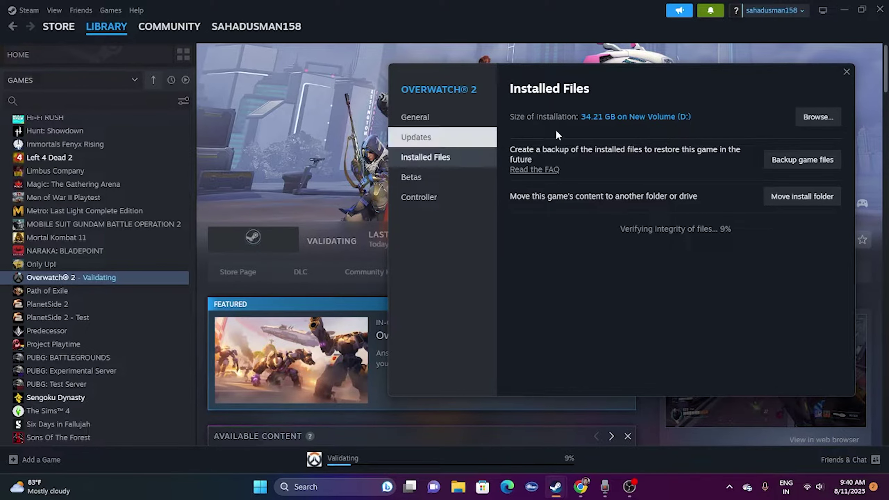
pyautogui.click(347, 106)
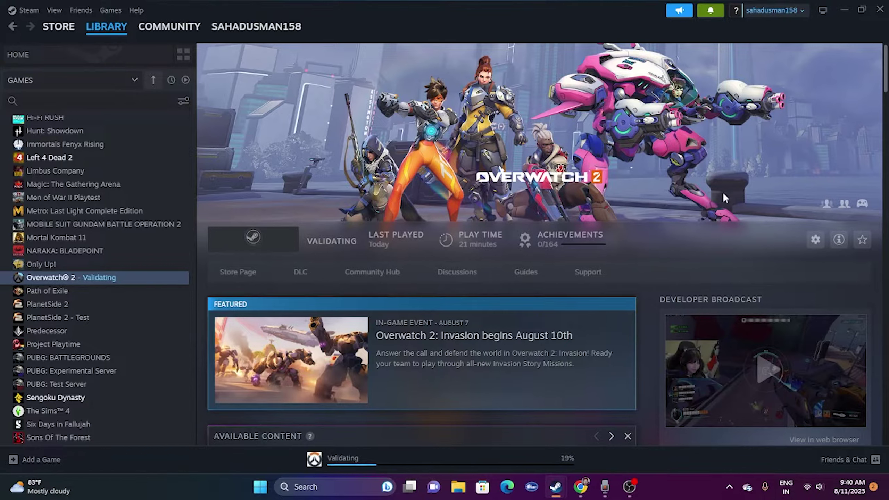
# - Reopen the Overwatch 2 properties and browse to the game's installation folder
pyautogui.rightClick(137, 284)
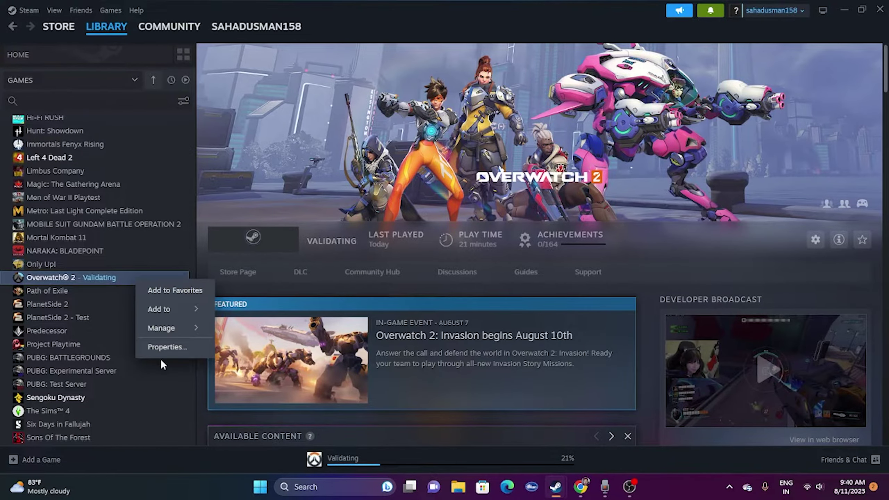
pyautogui.click(164, 345)
pyautogui.click(454, 177)
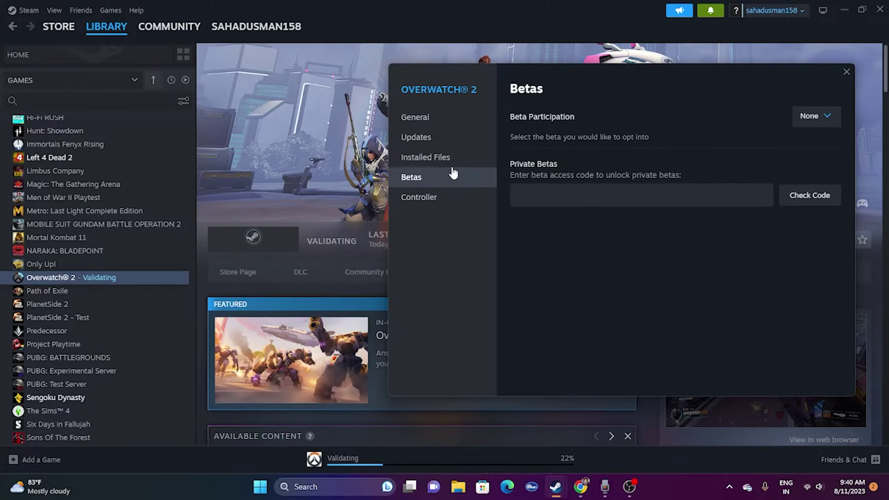
pyautogui.click(452, 159)
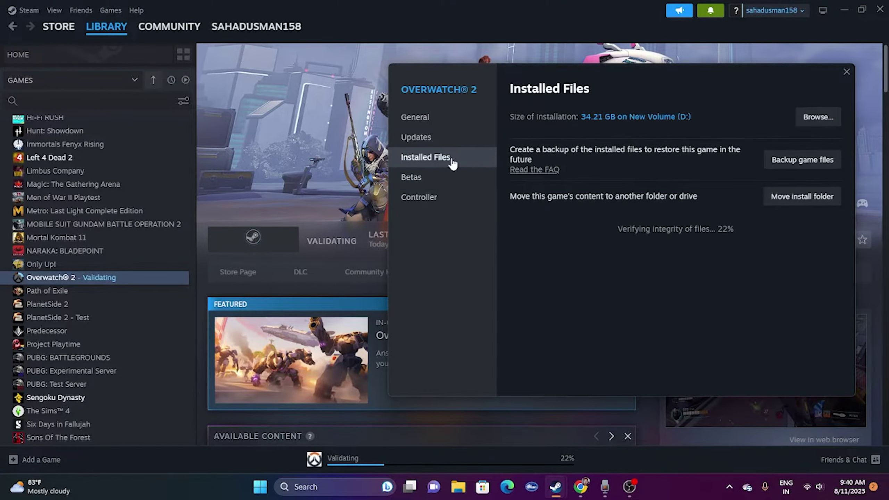
pyautogui.click(816, 119)
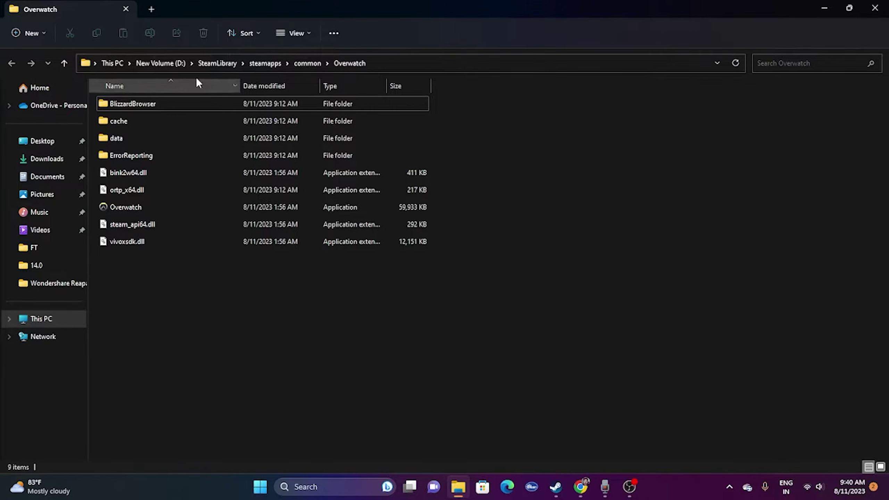
# - Set the Overwatch application to run as an administrator in its compatibility properties and apply the change
pyautogui.click(137, 209)
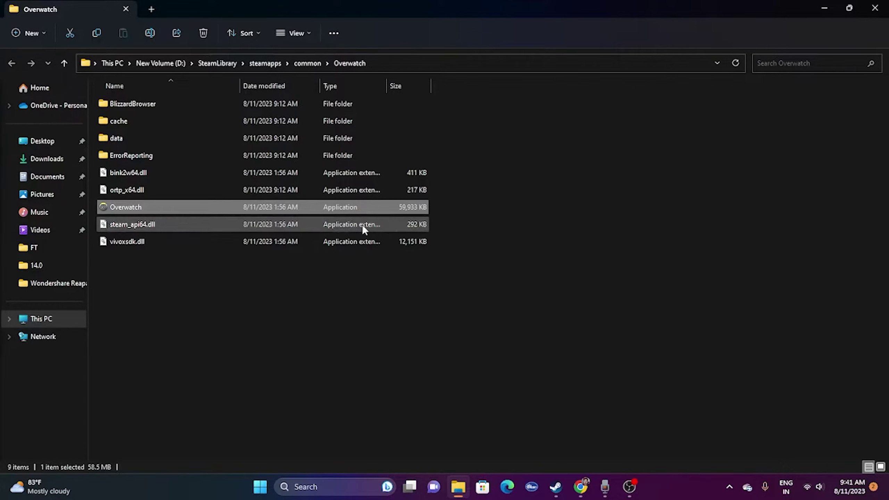
pyautogui.rightClick(157, 206)
pyautogui.click(202, 373)
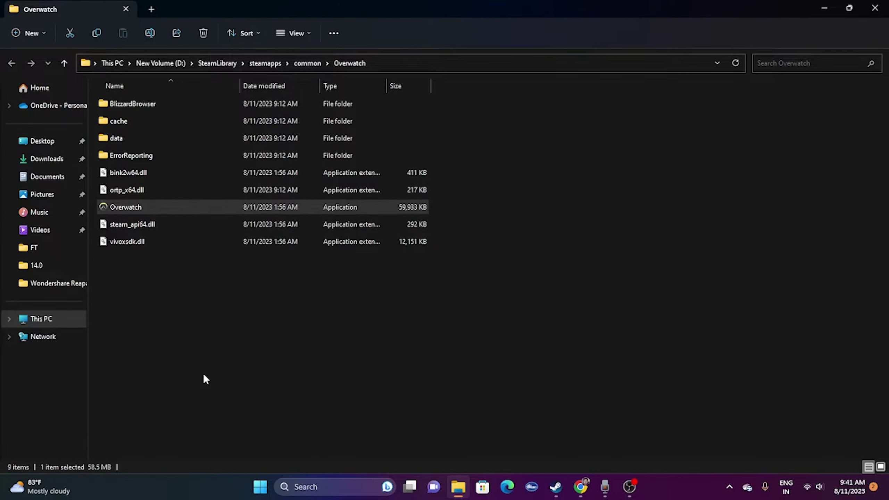
pyautogui.click(241, 363)
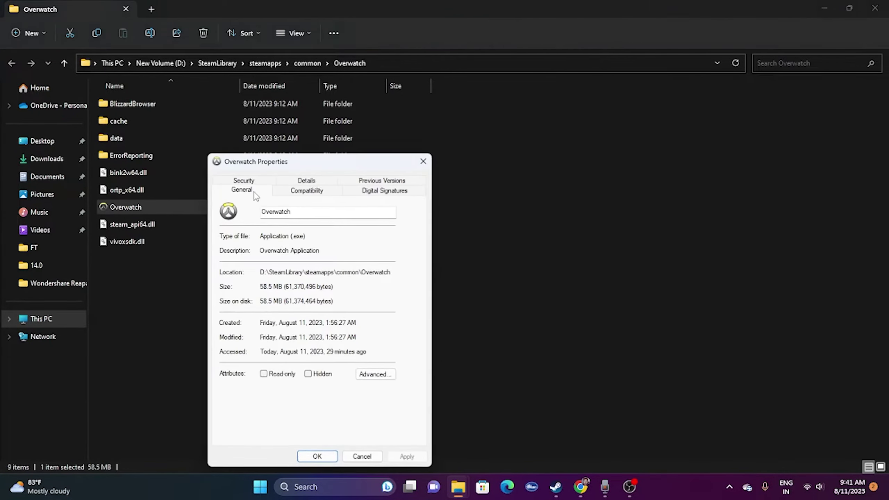
pyautogui.click(307, 192)
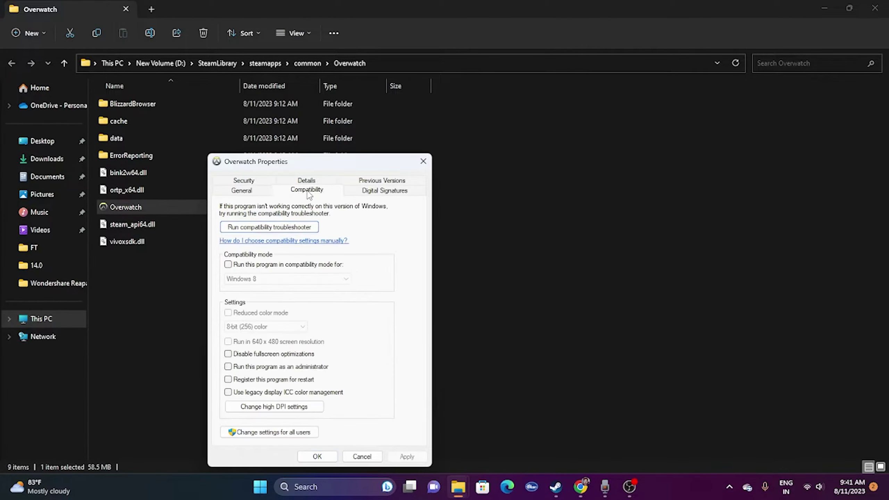
pyautogui.click(228, 366)
pyautogui.click(414, 456)
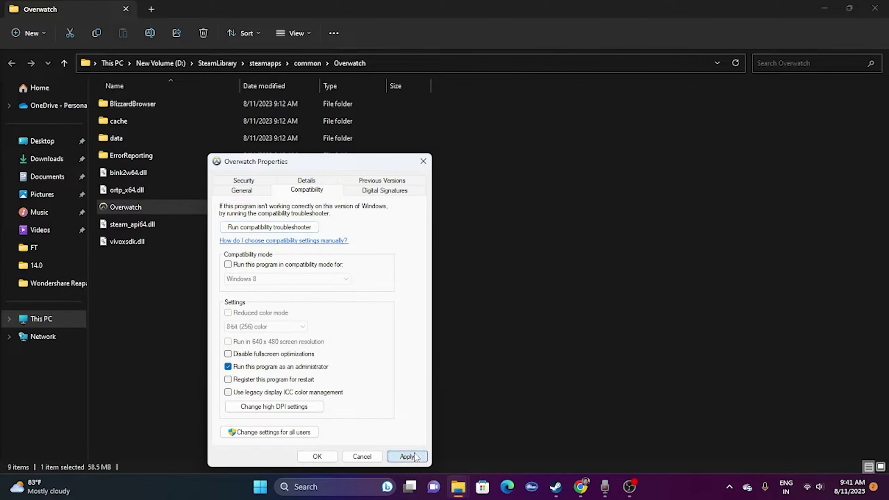
pyautogui.click(316, 455)
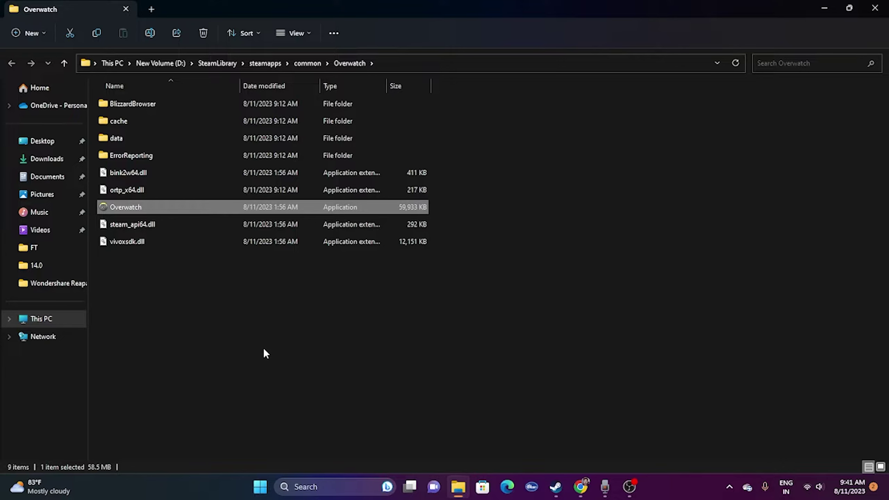
# - Enable compatibility mode for Windows 8 on the Overwatch application, apply it, and close the game folder
pyautogui.rightClick(159, 210)
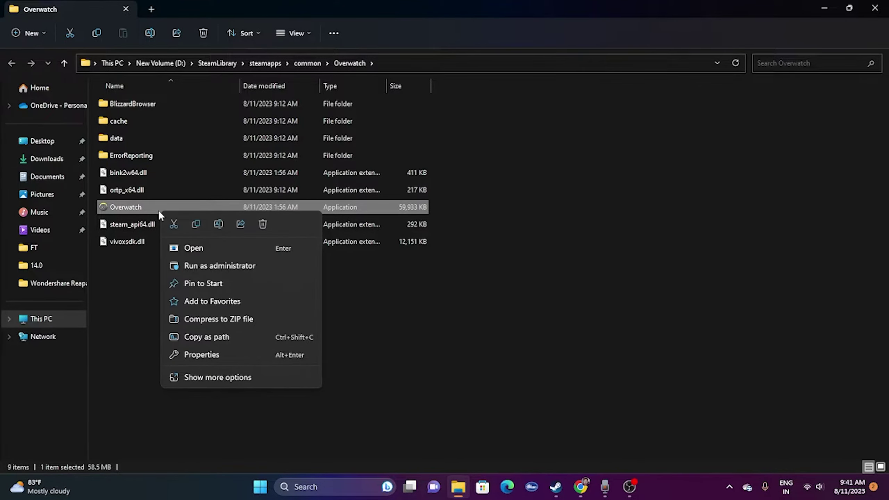
pyautogui.click(185, 376)
pyautogui.click(231, 371)
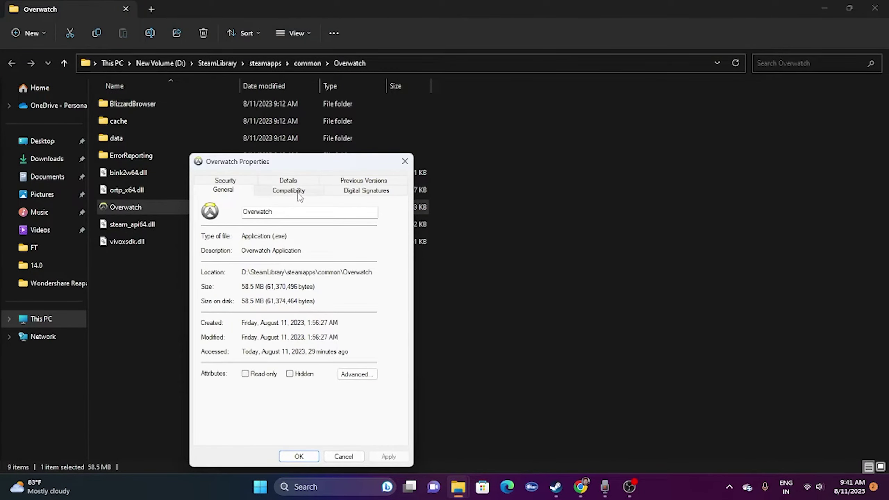
pyautogui.click(299, 192)
pyautogui.click(209, 264)
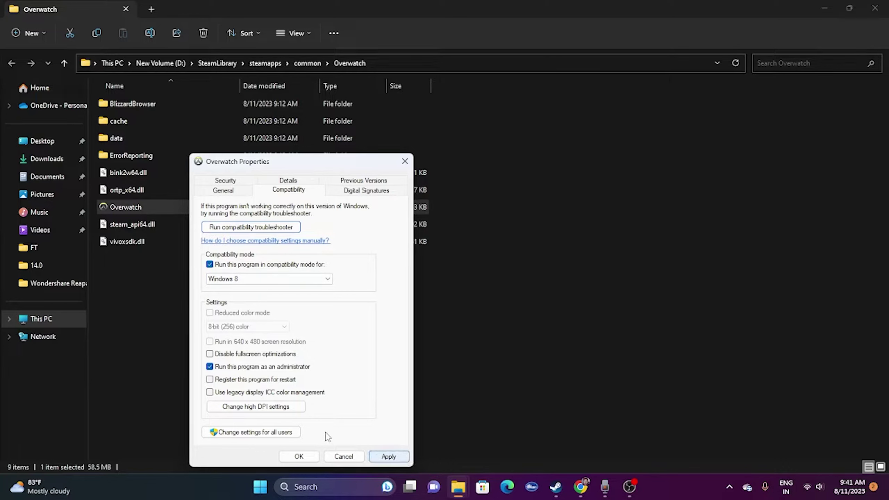
pyautogui.click(250, 282)
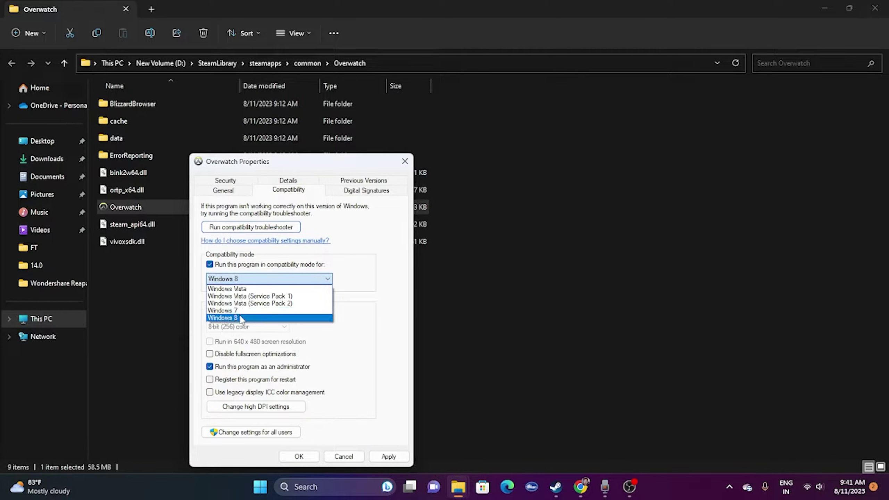
pyautogui.click(391, 459)
pyautogui.click(299, 456)
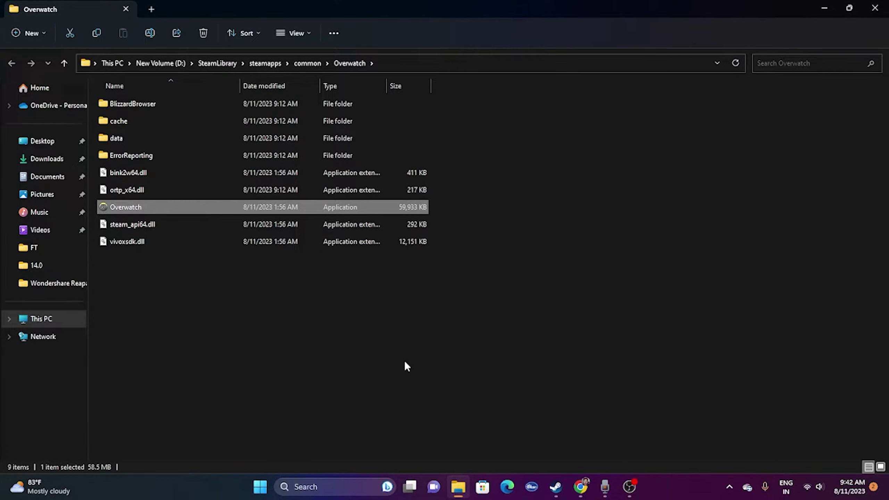
pyautogui.click(875, 7)
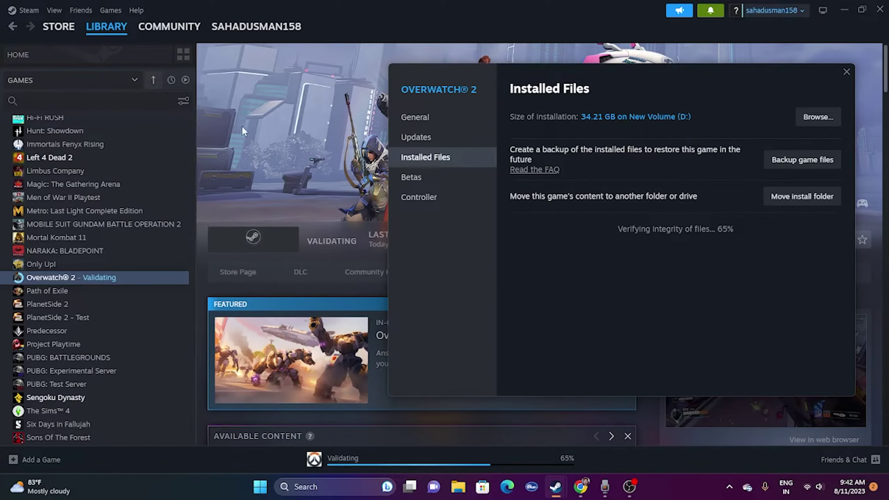
# - Switch to Windows Settings and check the automatic time and time zone options under Date & time
pyautogui.click(210, 196)
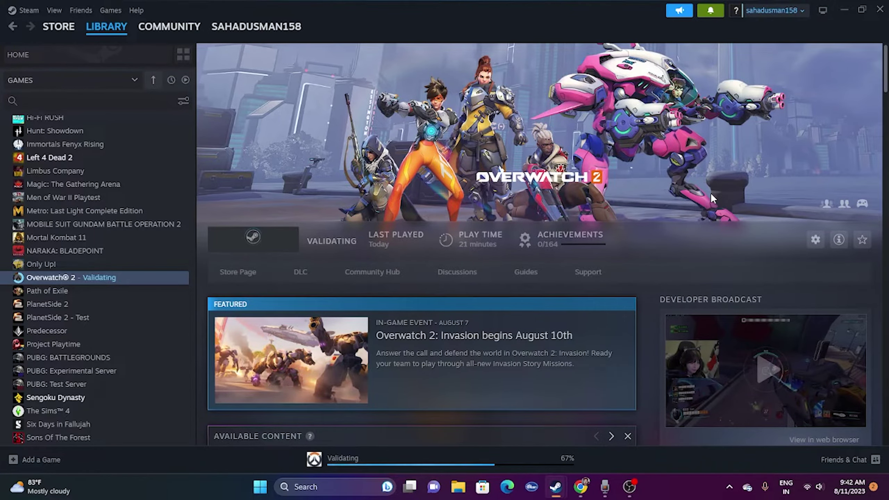
pyautogui.click(843, 9)
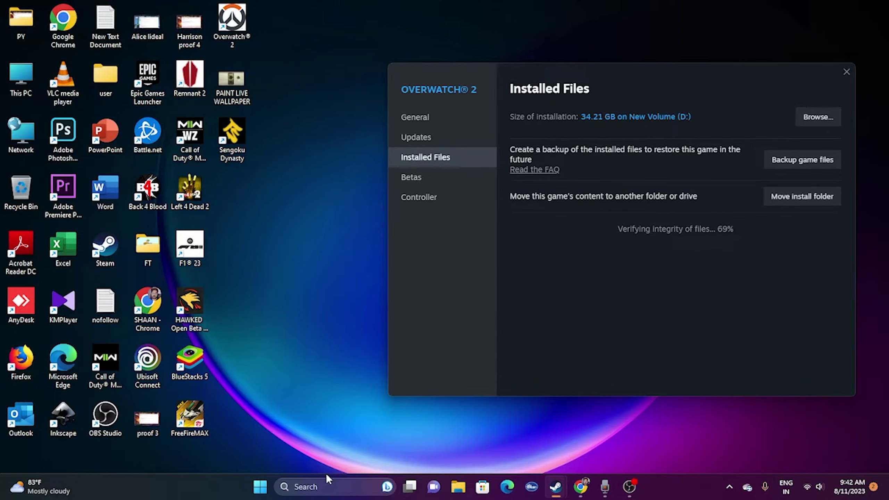
pyautogui.click(322, 485)
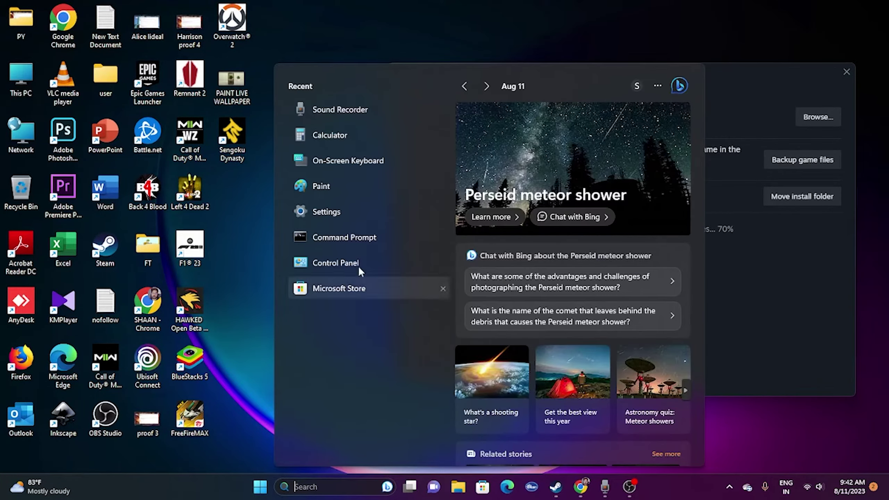
pyautogui.click(348, 214)
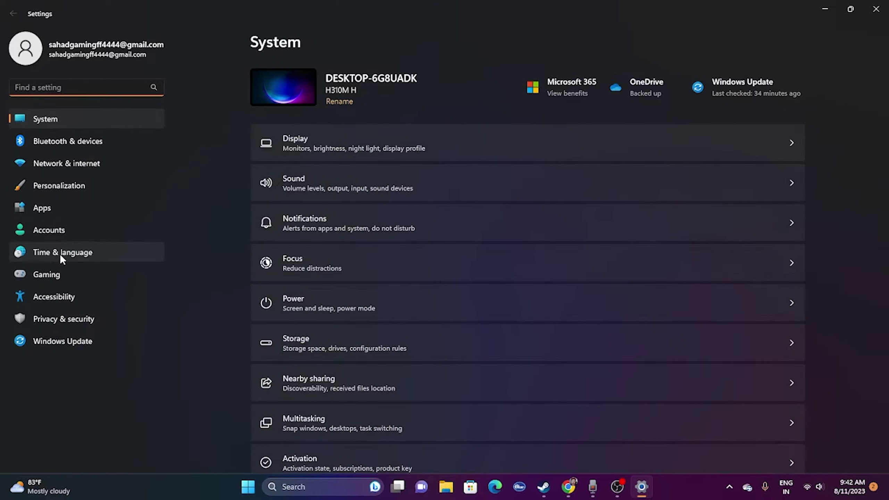
pyautogui.click(59, 252)
pyautogui.click(298, 135)
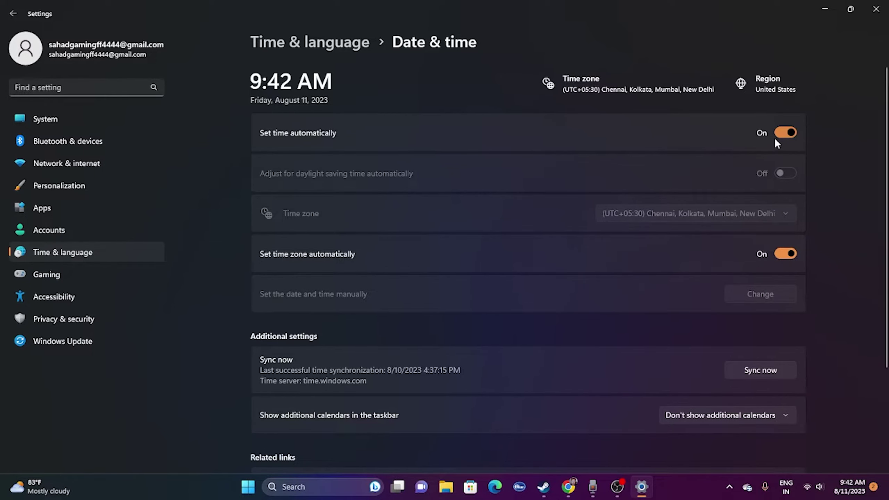
# - Check the Country or region selection on the Language & region page, then close Settings
pyautogui.click(13, 14)
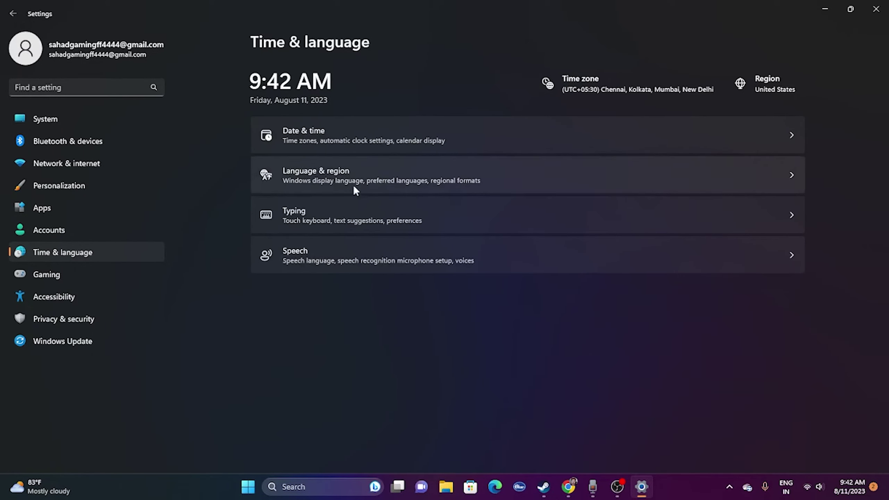
pyautogui.click(327, 172)
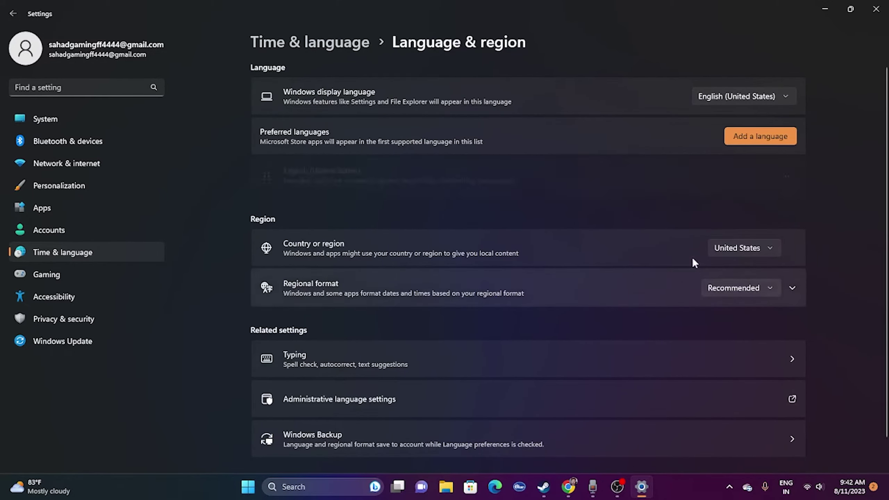
pyautogui.click(769, 249)
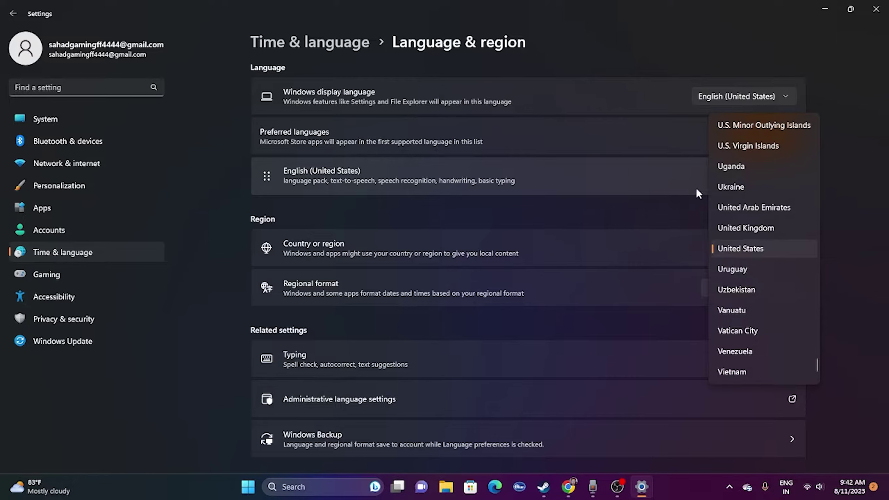
pyautogui.click(674, 215)
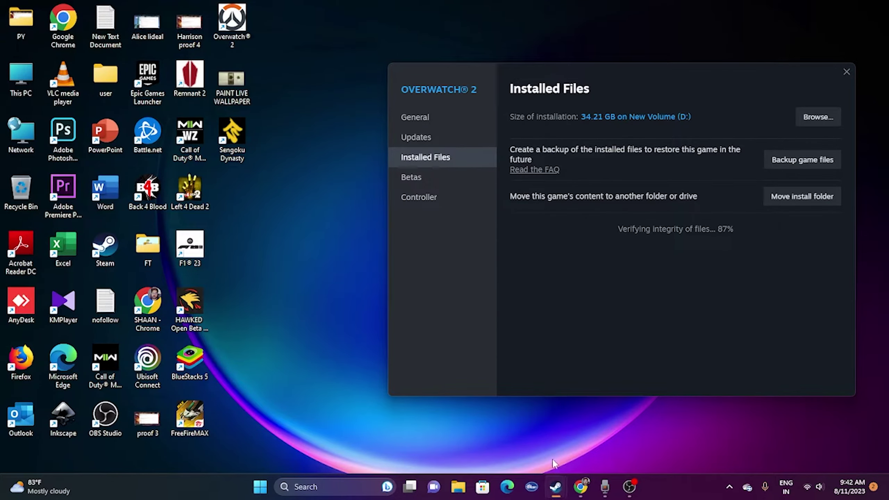
# - Switch back to Steam's main window showing the Overwatch 2 library page
pyautogui.moveTo(556, 486)
pyautogui.click(511, 445)
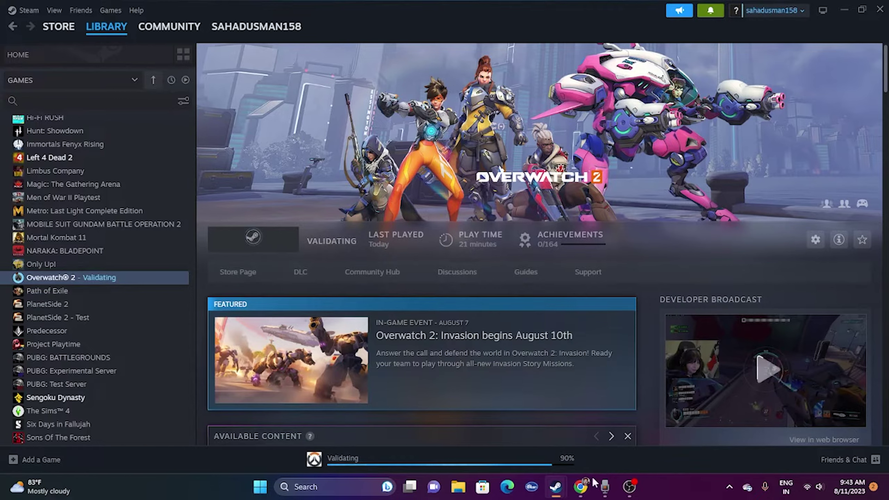
pyautogui.moveTo(605, 485)
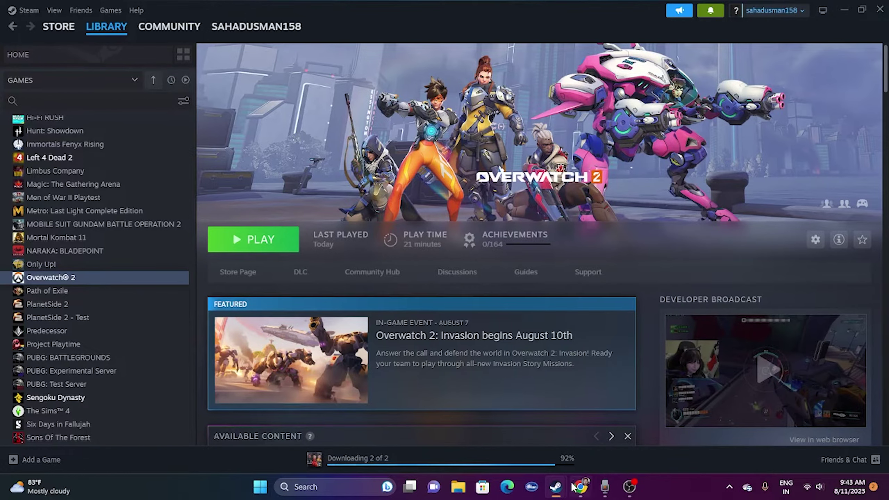
# - Bring up the open Overwatch 2 properties window in Steam and close it
pyautogui.moveTo(556, 486)
pyautogui.click(599, 442)
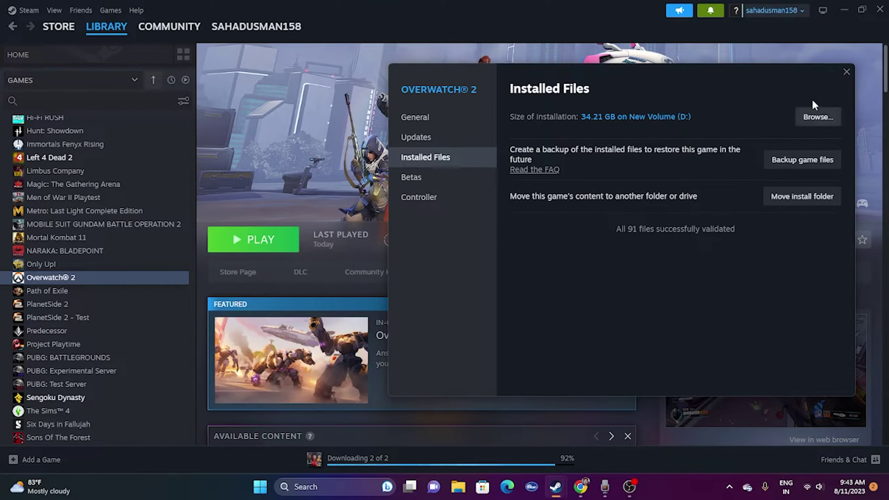
pyautogui.click(846, 72)
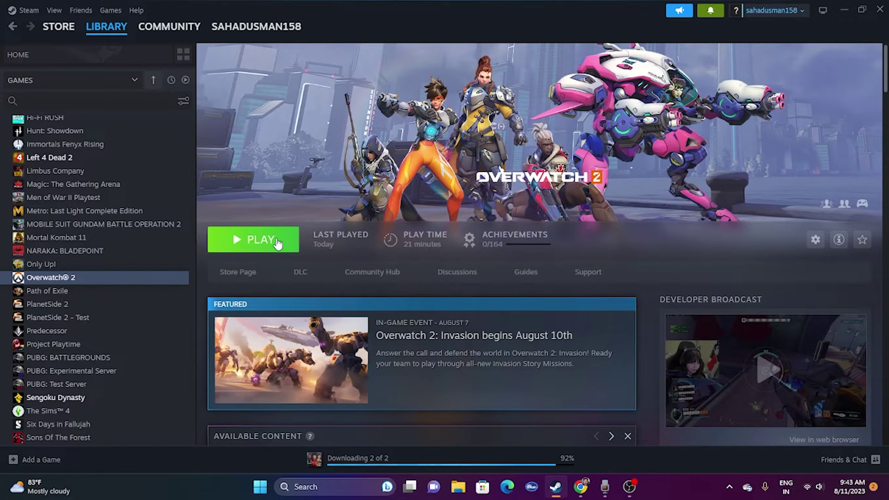
# - Switch to File Explorer and open the Documents folder
pyautogui.click(458, 488)
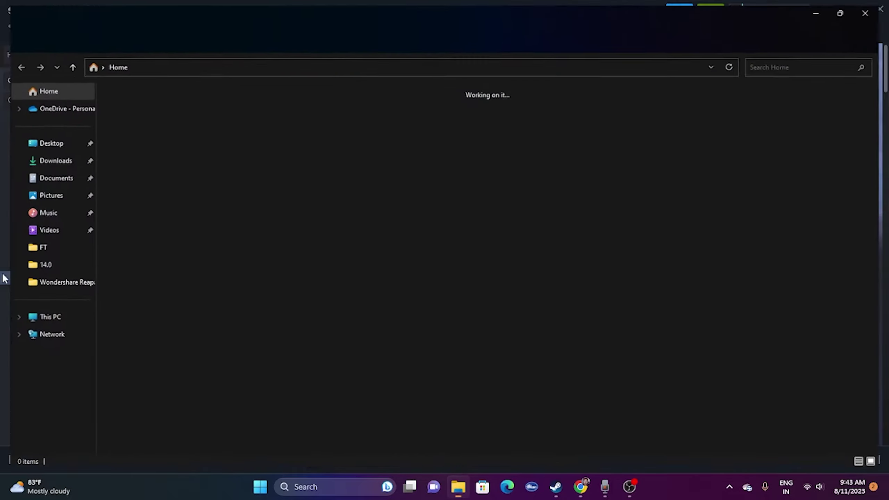
pyautogui.click(18, 320)
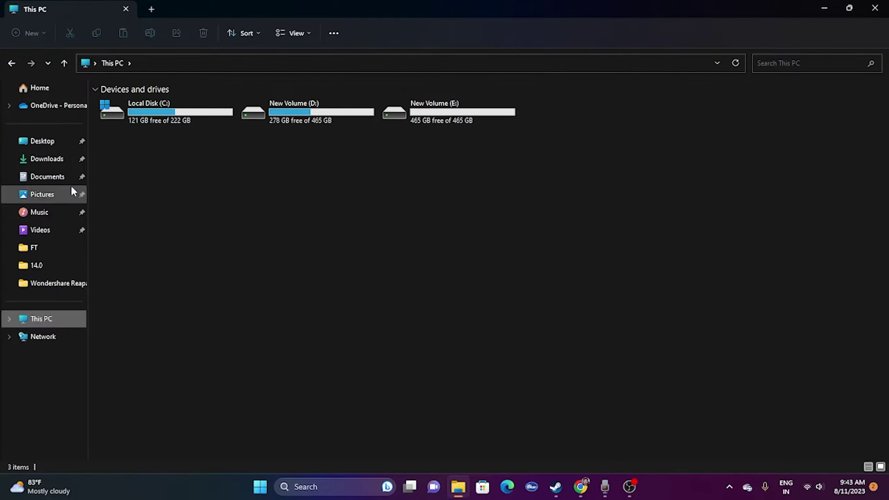
pyautogui.click(63, 177)
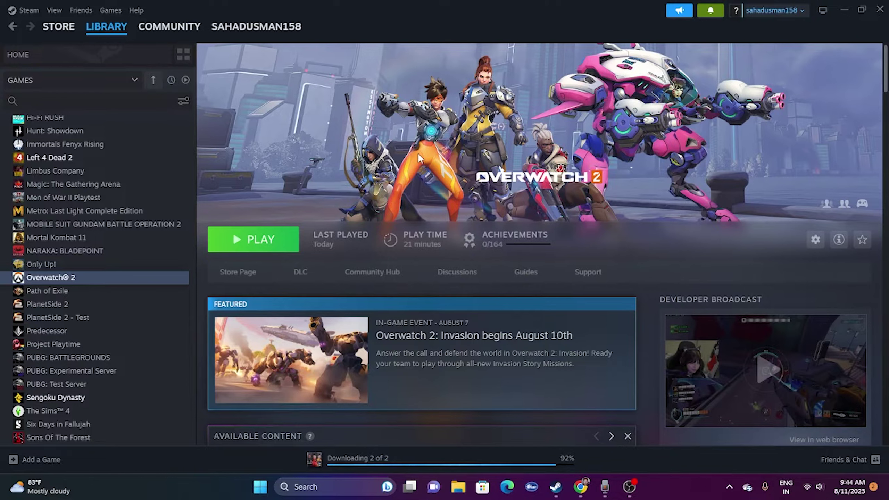
# - Switch to Control Panel and check the Overwatch 2 entry in Windows Defender Firewall's list of allowed apps
pyautogui.click(336, 486)
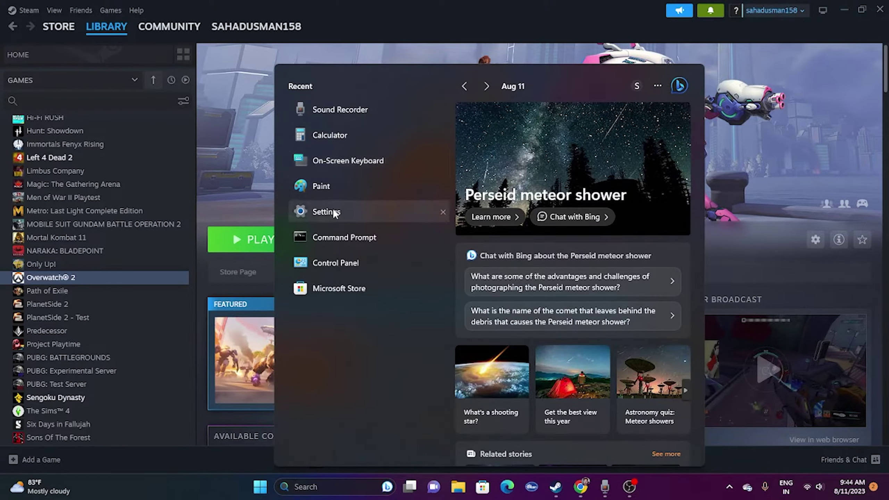
pyautogui.click(338, 259)
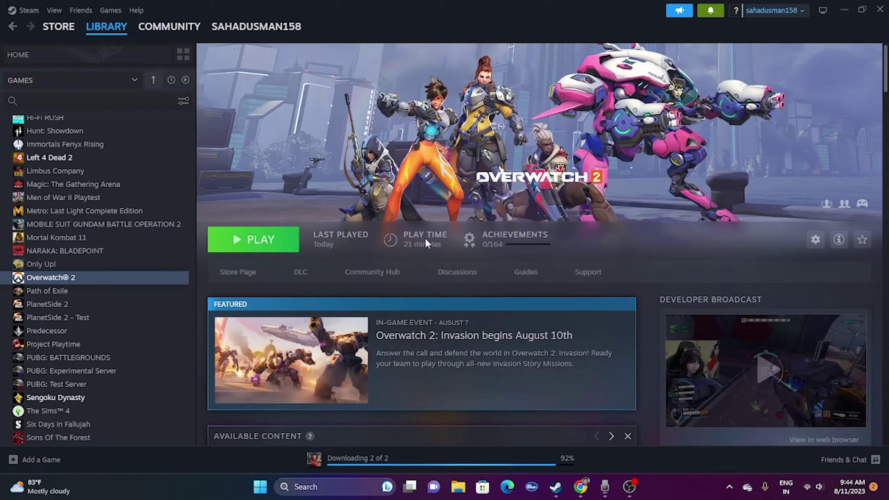
pyautogui.click(331, 89)
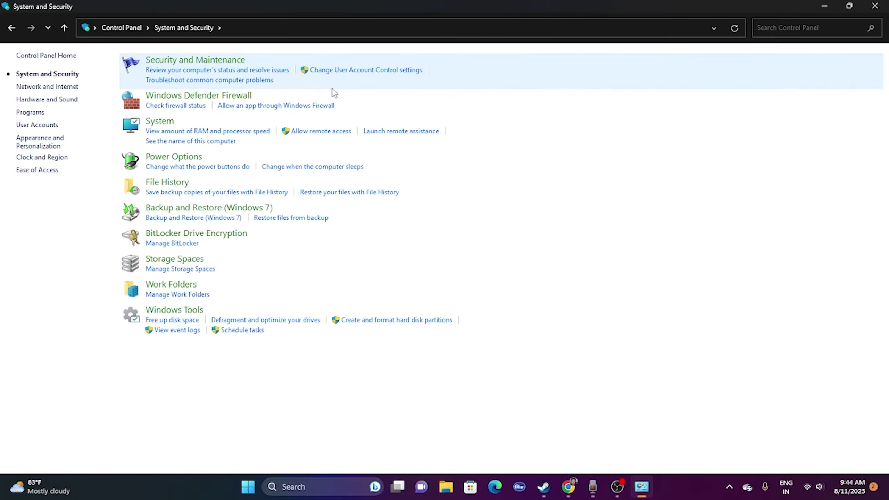
pyautogui.click(187, 100)
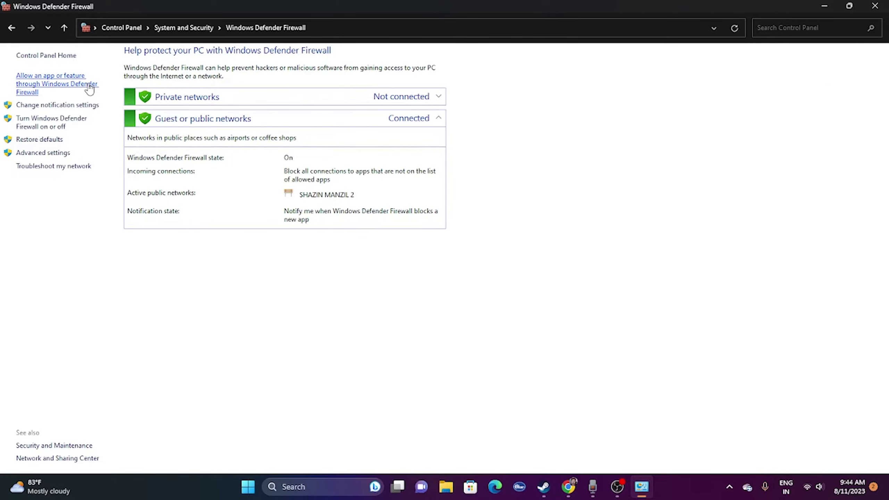
pyautogui.click(89, 88)
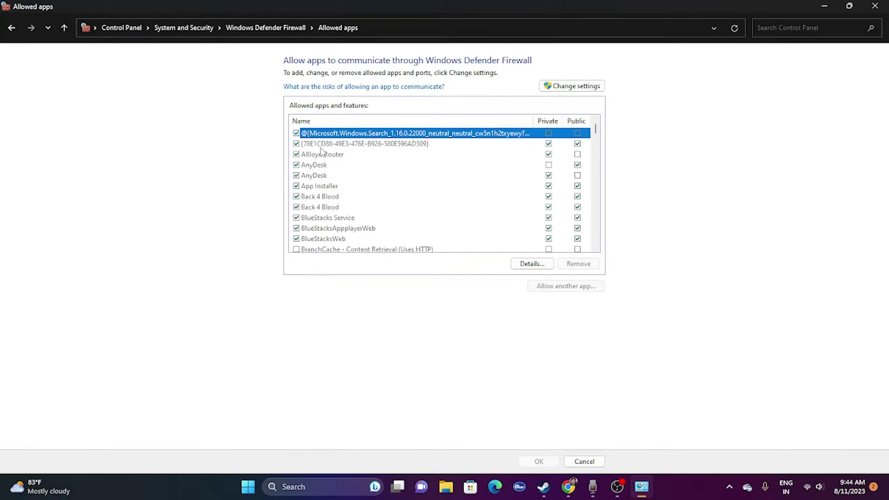
pyautogui.scroll(-8, 355, 172)
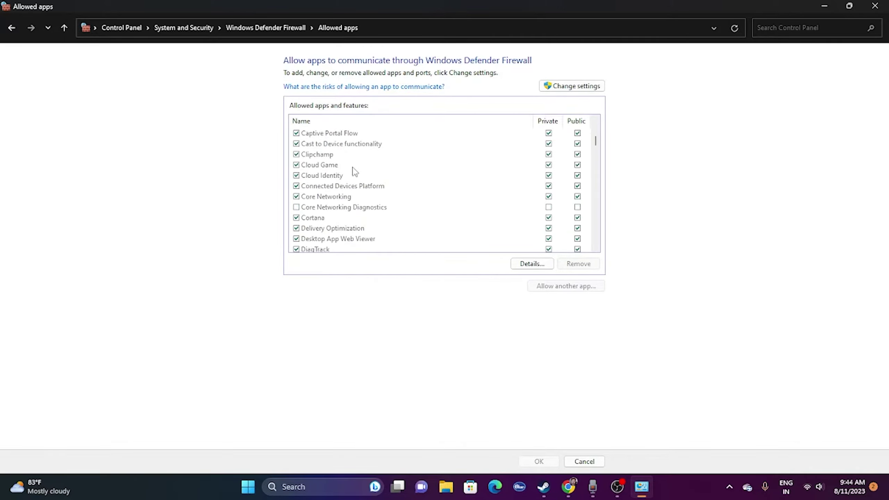
pyautogui.scroll(-12, 354, 171)
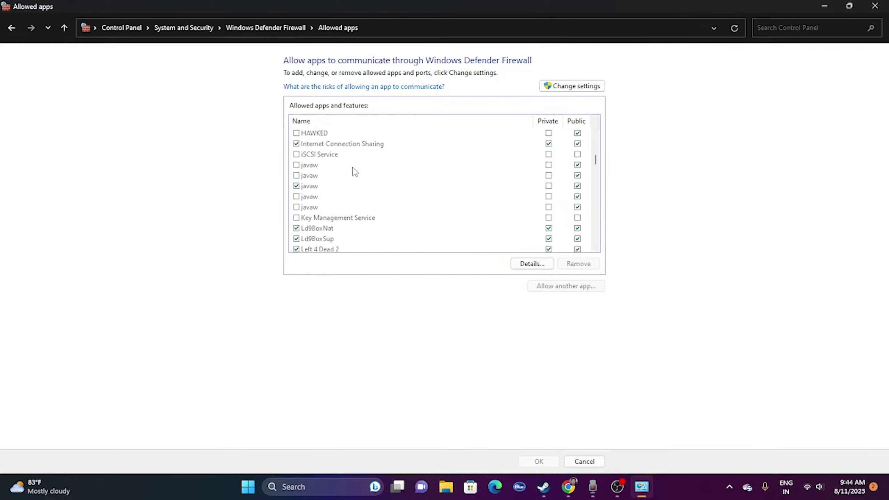
pyautogui.scroll(-10, 354, 172)
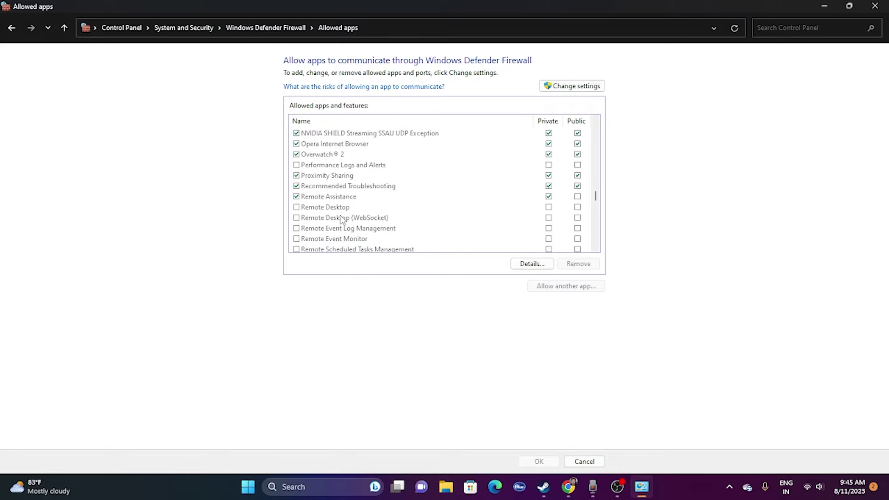
# - Start allowing another app through the firewall and choose the Overwatch application from D:\SteamLibrary\steamapps\common\Overwatch
pyautogui.click(563, 88)
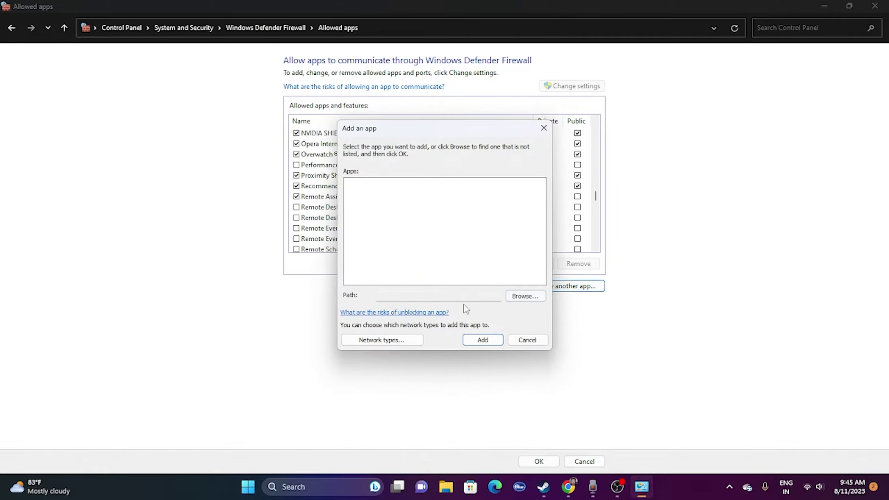
pyautogui.click(515, 297)
pyautogui.click(391, 334)
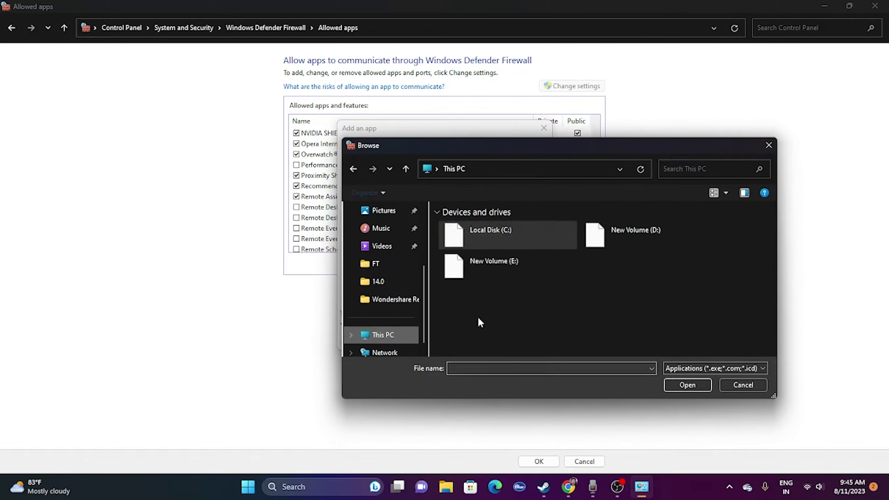
pyautogui.doubleClick(660, 234)
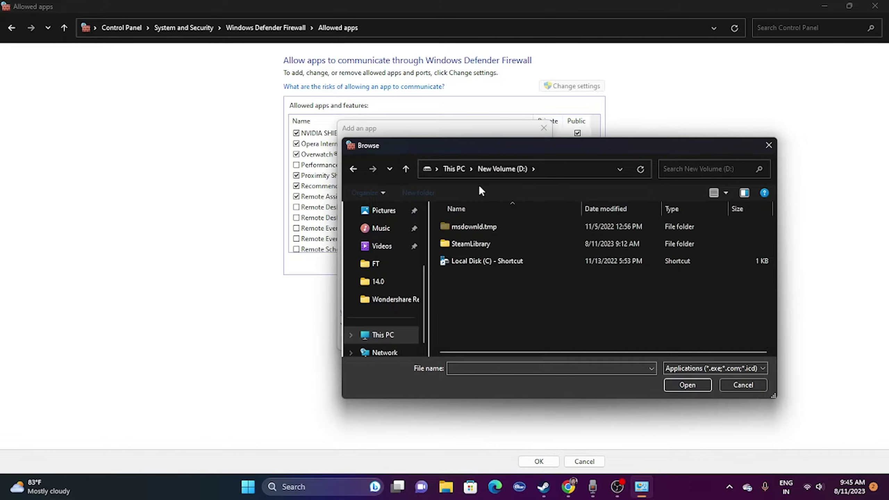
pyautogui.doubleClick(462, 244)
pyautogui.doubleClick(475, 231)
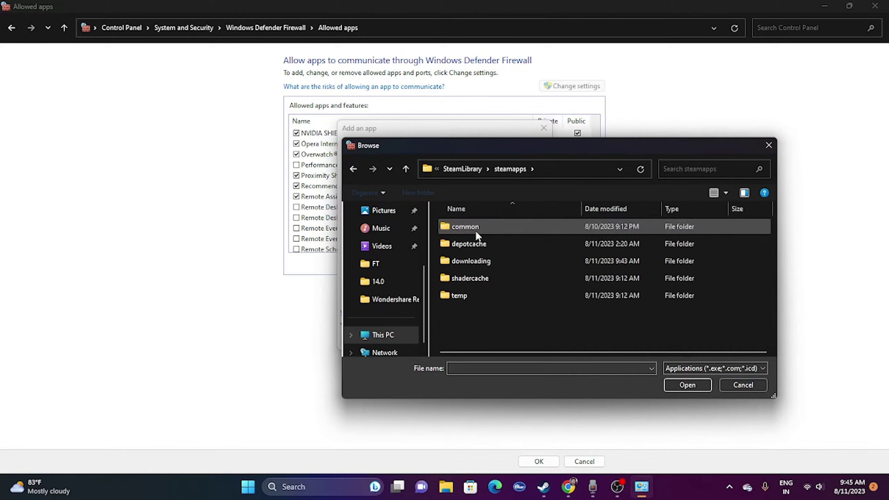
pyautogui.doubleClick(475, 231)
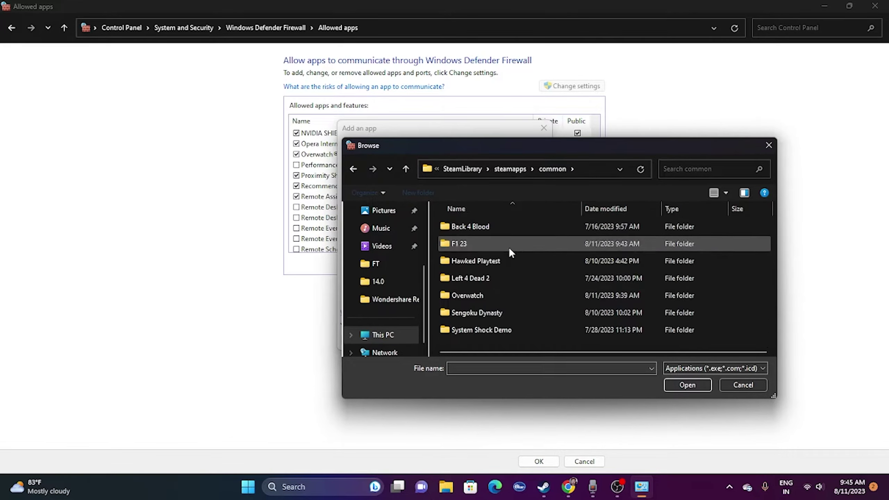
pyautogui.doubleClick(458, 295)
pyautogui.click(476, 296)
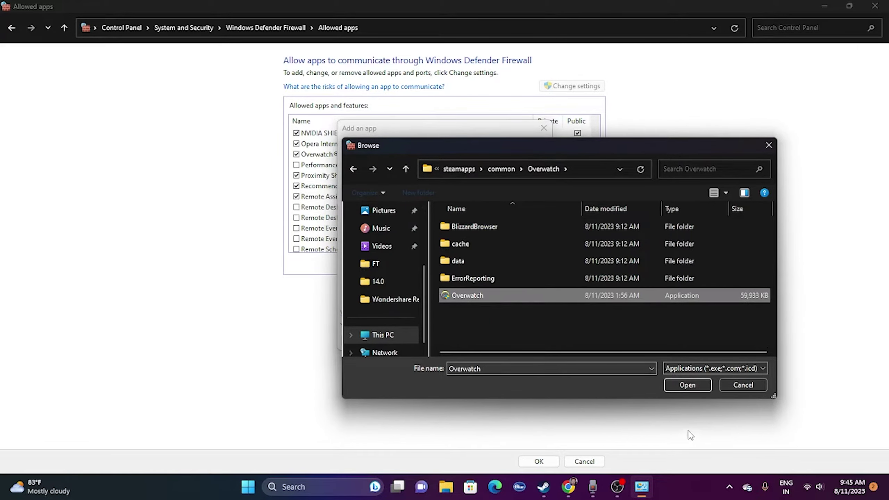
pyautogui.click(670, 388)
# - Try to add the Overwatch application to the allowed apps, and close the firewall window
pyautogui.click(482, 339)
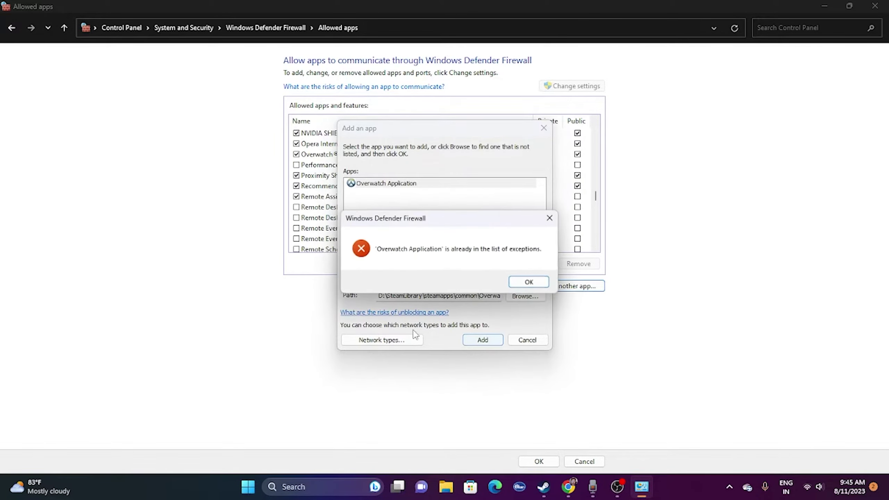
pyautogui.click(518, 282)
pyautogui.click(543, 127)
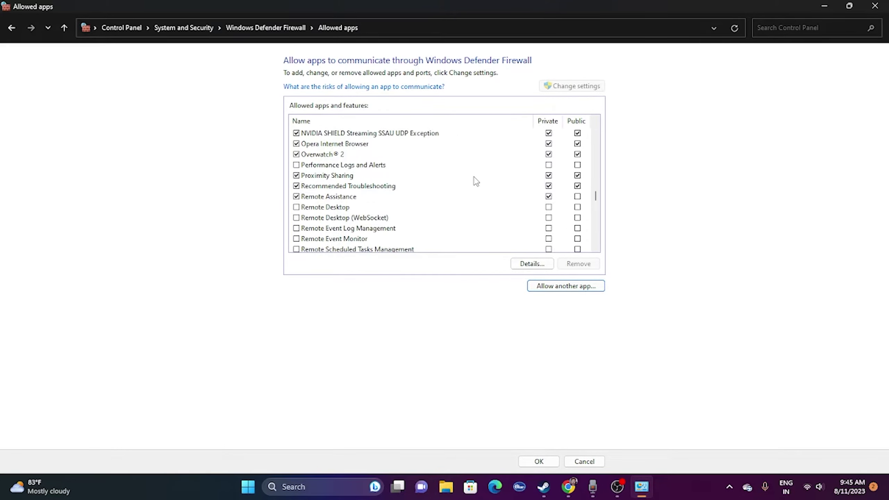
pyautogui.click(875, 6)
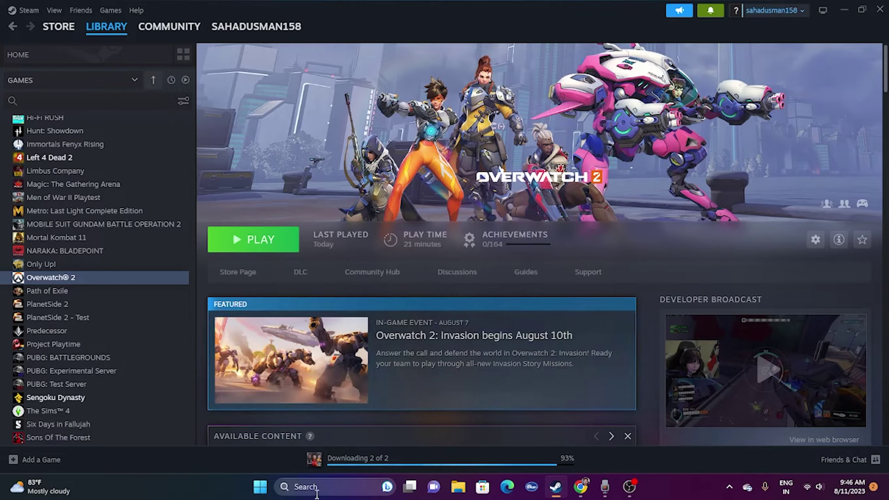
# - Search Windows for "system" and open System Configuration
pyautogui.click(285, 486)
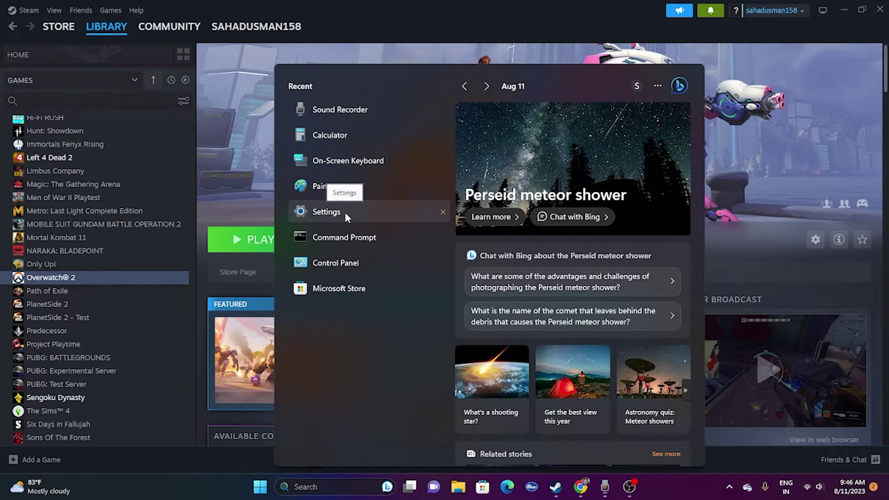
pyautogui.write('system')
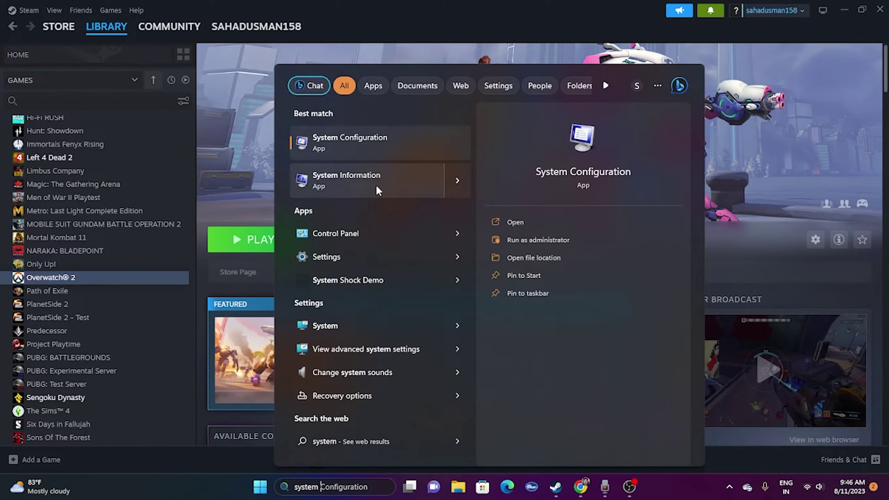
pyautogui.click(383, 137)
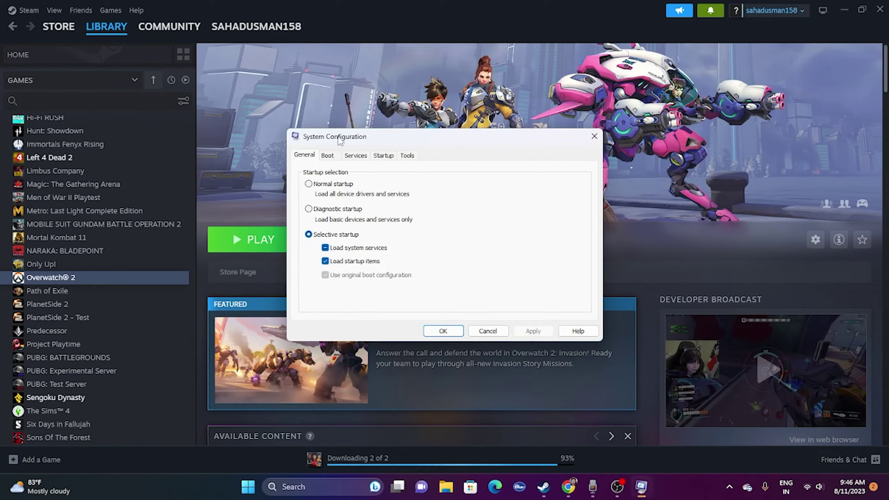
# - Disable all services and hide all Microsoft services in System Configuration, apply the changes, and dismiss the restart prompt
pyautogui.click(356, 155)
pyautogui.click(566, 301)
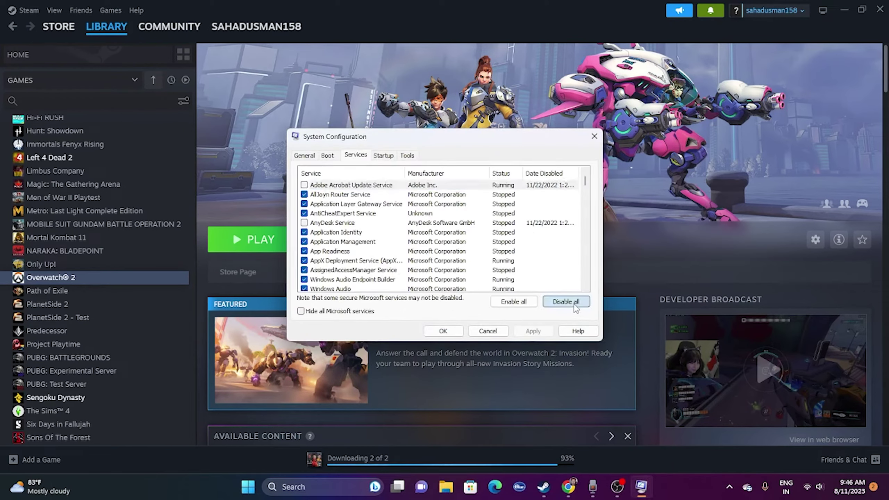
pyautogui.click(349, 312)
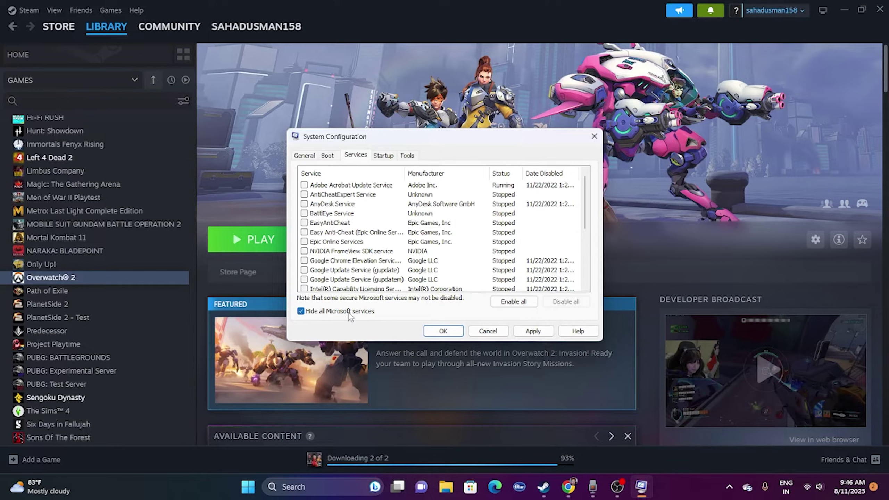
pyautogui.click(532, 331)
pyautogui.click(448, 332)
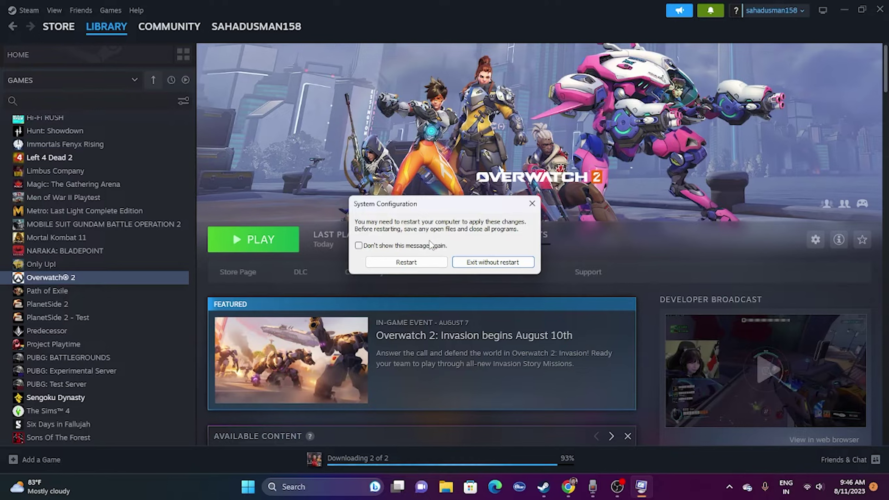
pyautogui.click(532, 203)
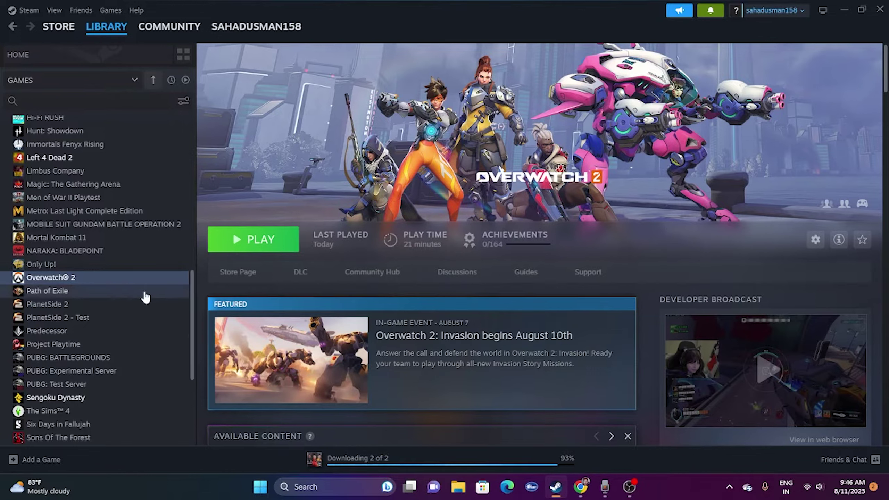
# - Open Overwatch 2's properties in Steam and check the in-game Steam Overlay setting
pyautogui.rightClick(97, 278)
pyautogui.click(124, 365)
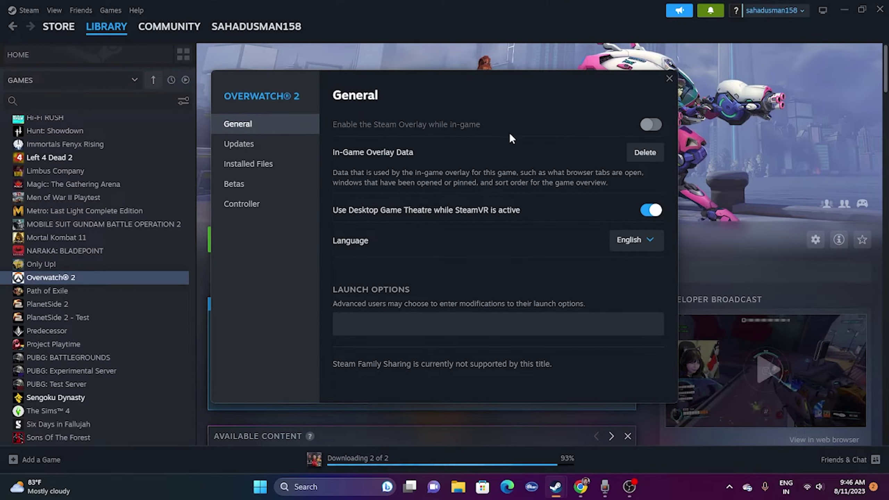
pyautogui.click(660, 126)
pyautogui.moveTo(529, 89); pyautogui.dragTo(633, 87)
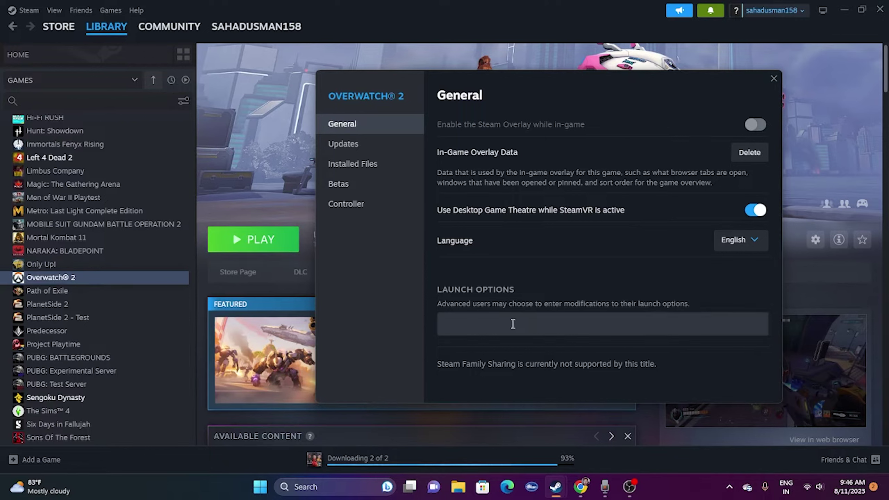
# - Enter -dx11 as the launch option, change its final digit to 2, and close the Overwatch 2 properties
pyautogui.click(471, 319)
pyautogui.click(471, 319)
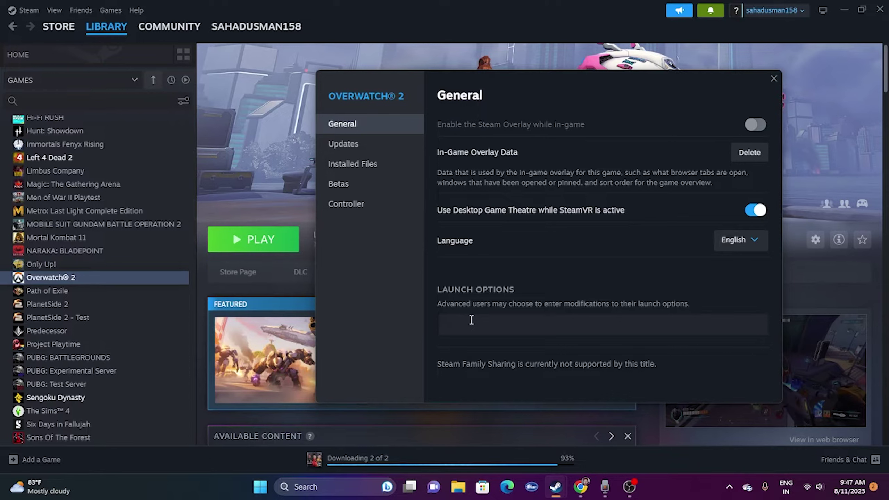
pyautogui.write('-dx11')
pyautogui.write('2')
pyautogui.click(773, 79)
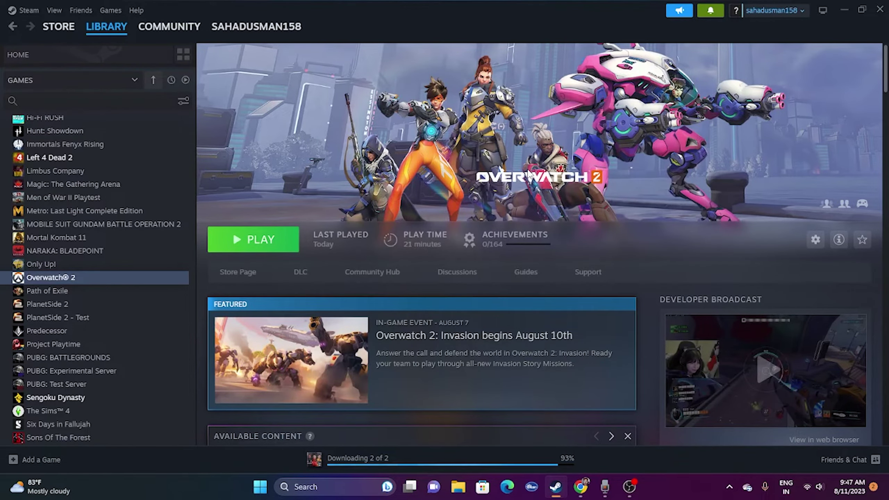
# - Minimize Steam to the desktop and open Task Manager in a maximized window
pyautogui.click(841, 10)
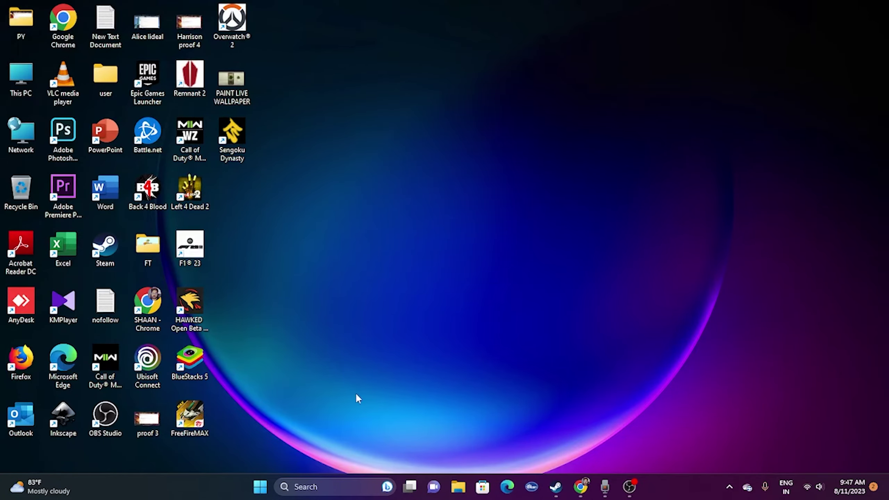
pyautogui.rightClick(265, 488)
pyautogui.click(275, 348)
pyautogui.click(243, 8)
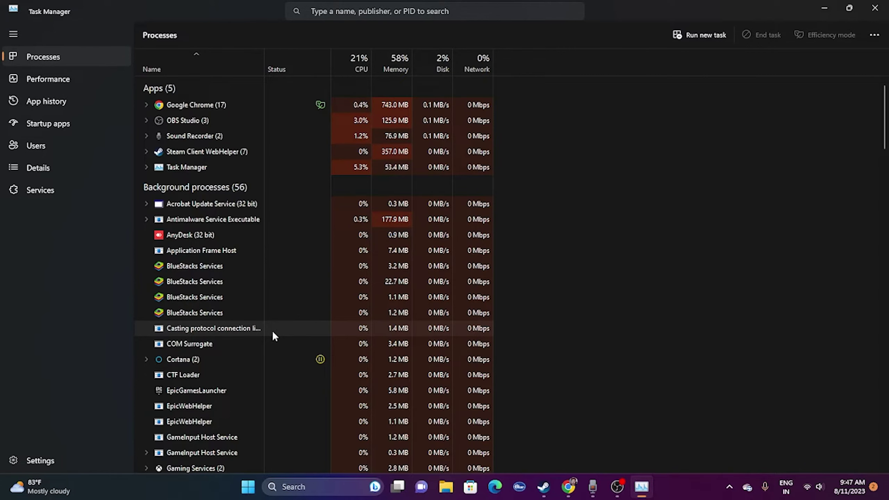
# - Examine the running apps and background processes in Task Manager, and close it
pyautogui.scroll(-3, 300, 264)
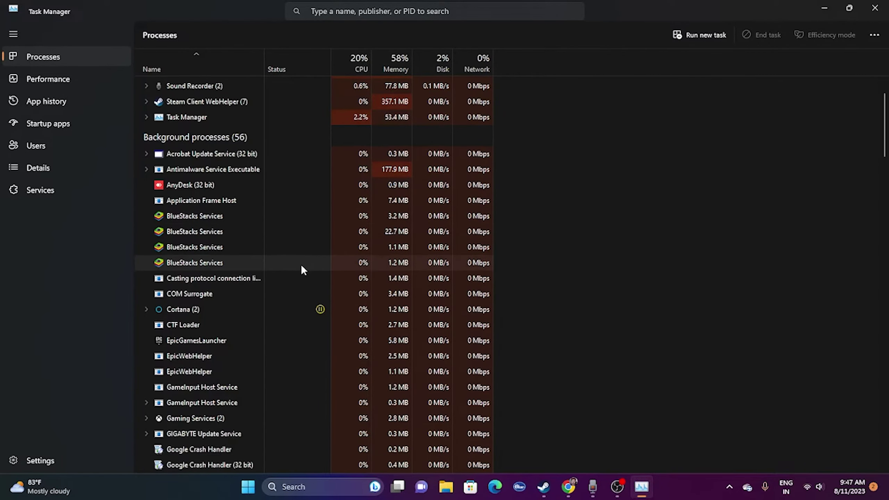
pyautogui.scroll(-7, 300, 263)
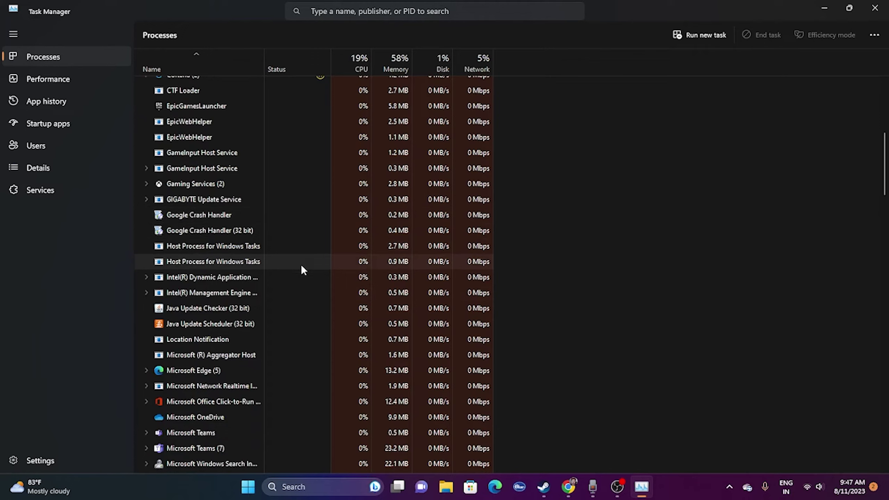
pyautogui.scroll(-4, 301, 264)
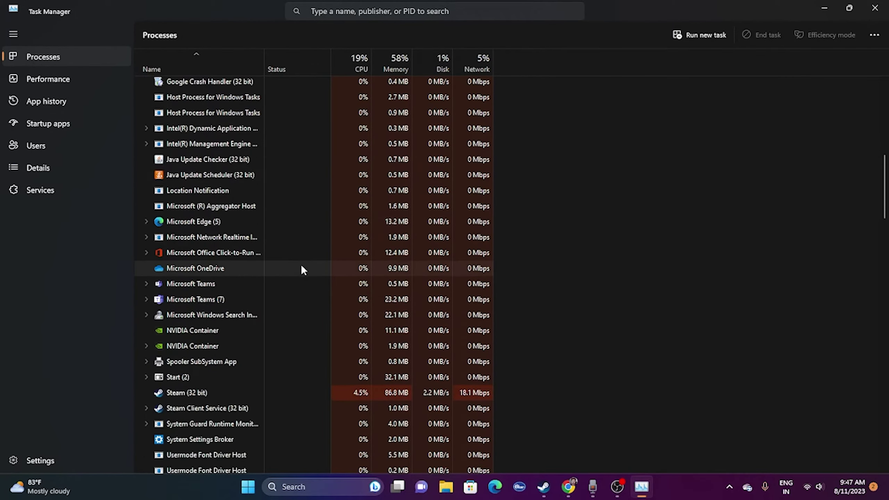
pyautogui.scroll(9, 301, 263)
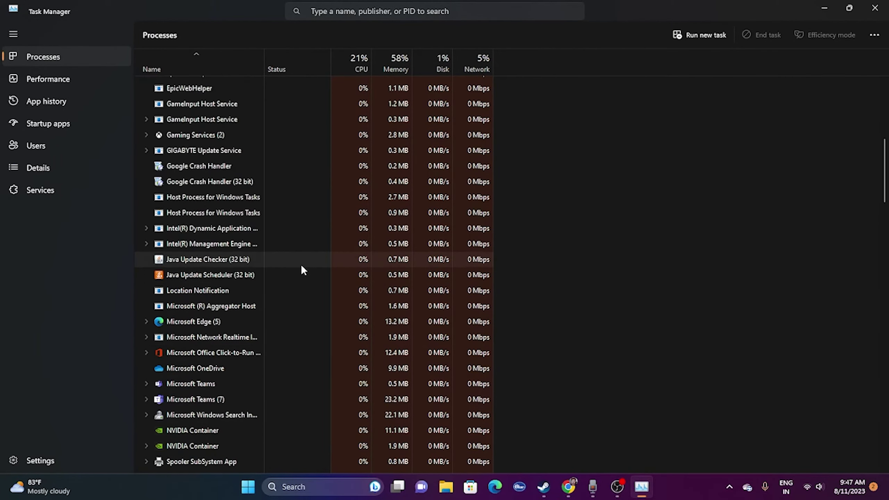
pyautogui.scroll(5, 301, 265)
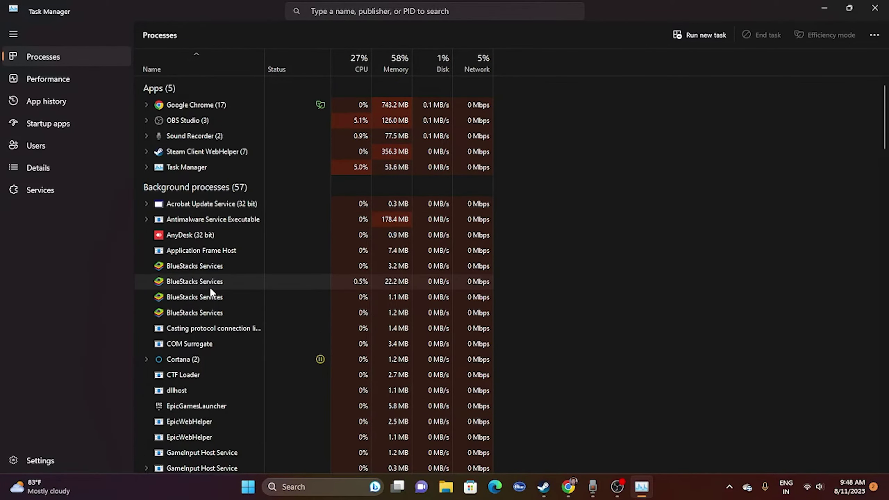
pyautogui.click(875, 8)
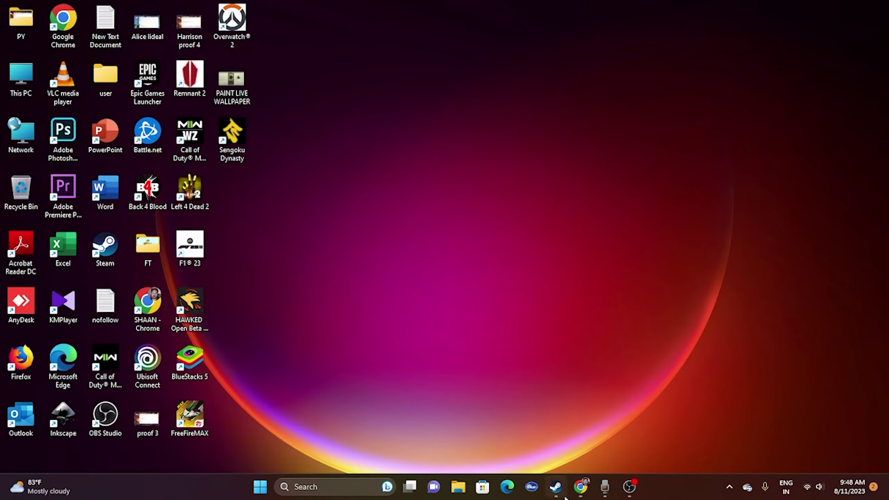
pyautogui.click(555, 487)
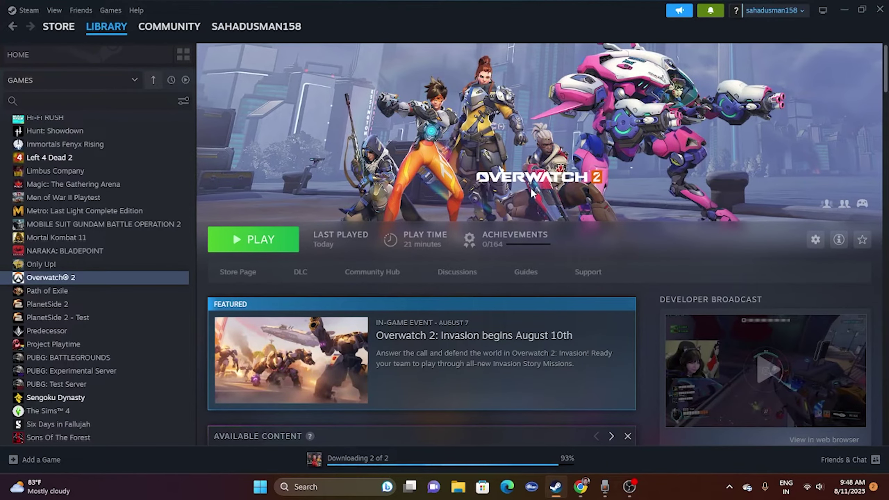
pyautogui.click(844, 10)
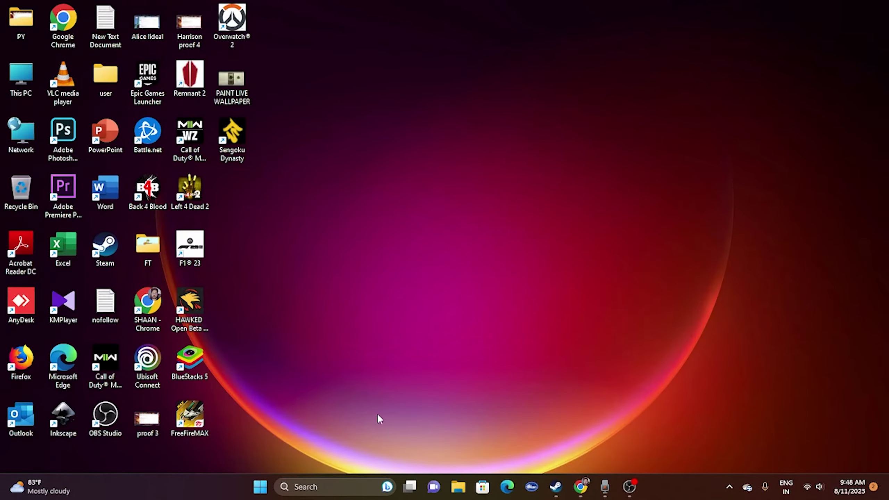
# - Search Windows for graphics and open the Graphics settings at the custom options for apps
pyautogui.click(330, 483)
pyautogui.write('gr')
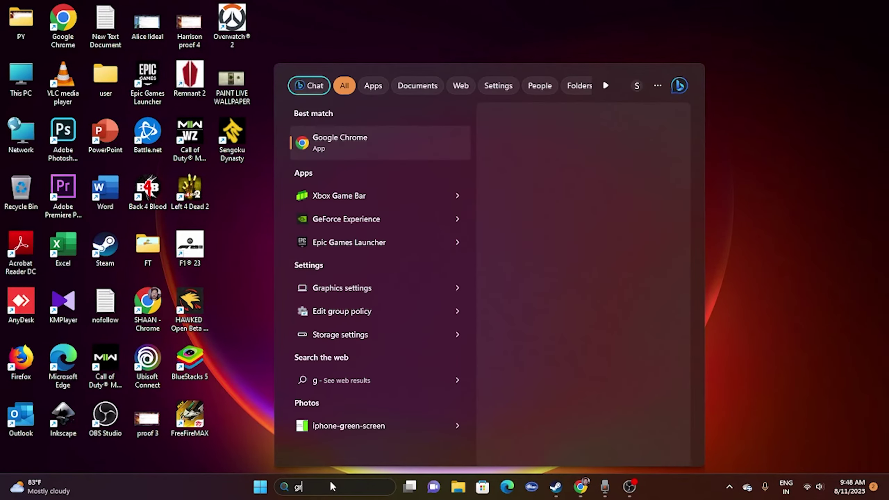
pyautogui.write('aphics')
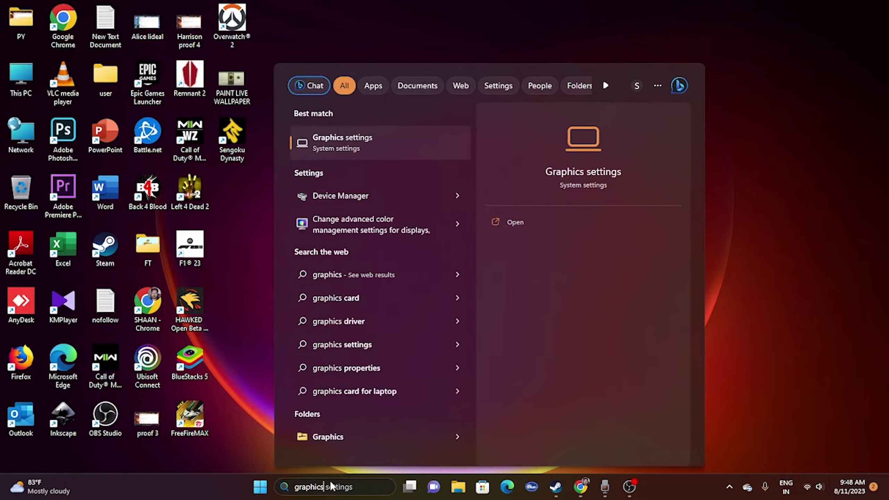
pyautogui.click(411, 134)
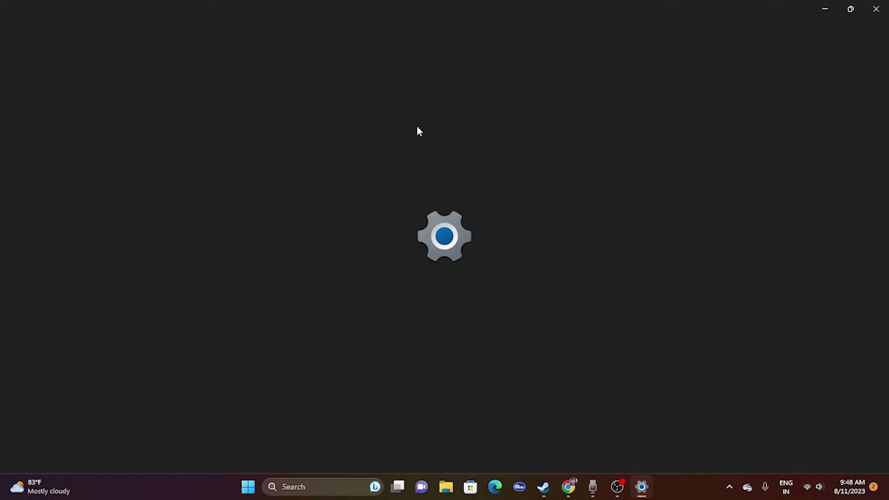
pyautogui.scroll(-10, 725, 117)
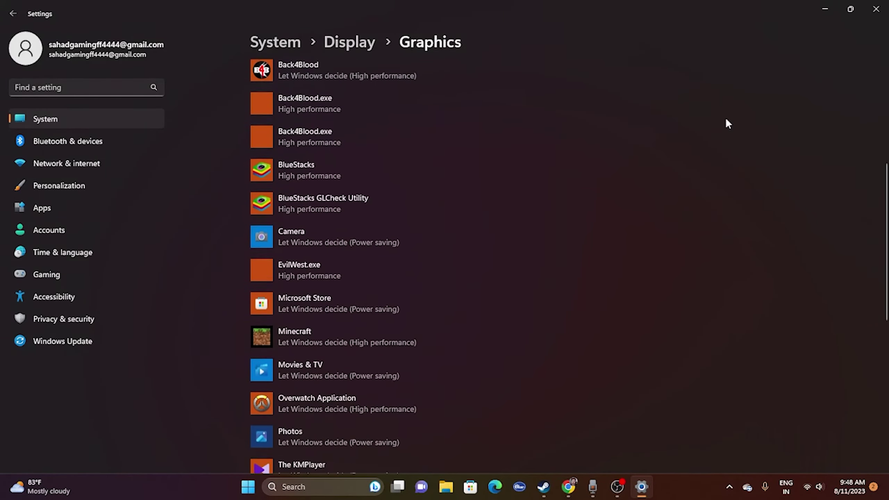
pyautogui.scroll(10, 725, 117)
pyautogui.scroll(1, 724, 117)
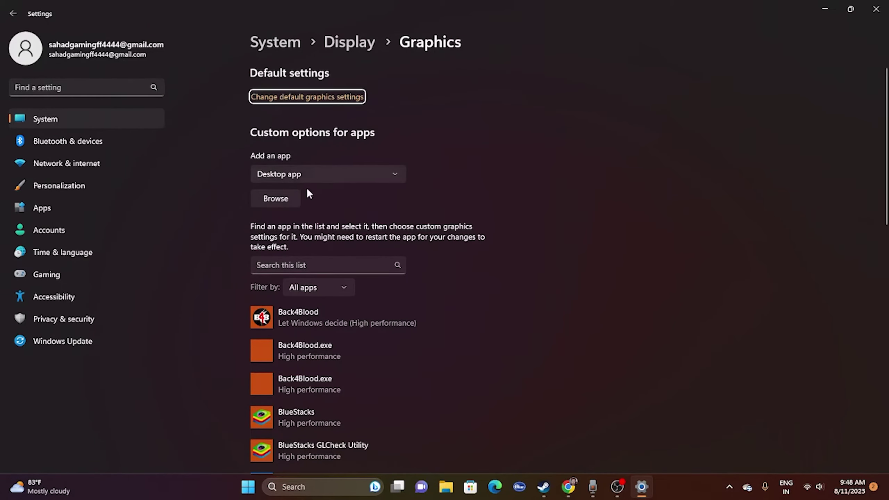
# - Try to add the Overwatch application from D:\SteamLibrary\steamapps\common\Overwatch as a desktop app with custom graphics options
pyautogui.click(284, 199)
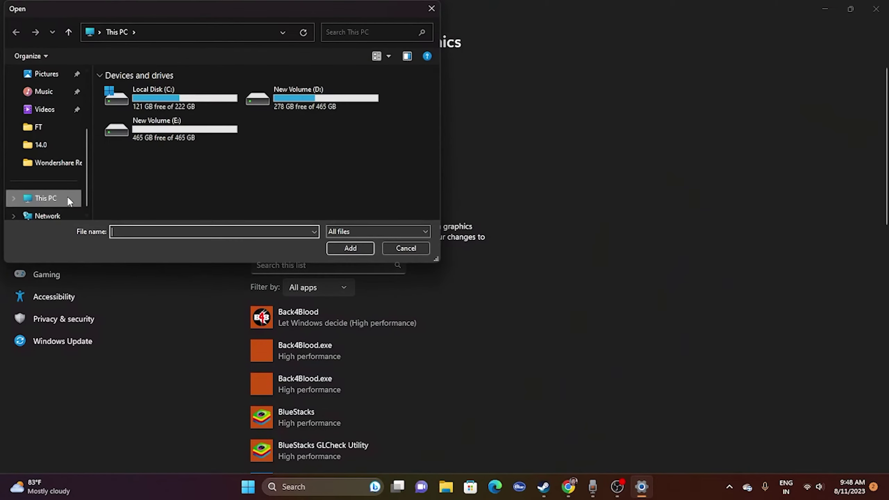
pyautogui.click(68, 199)
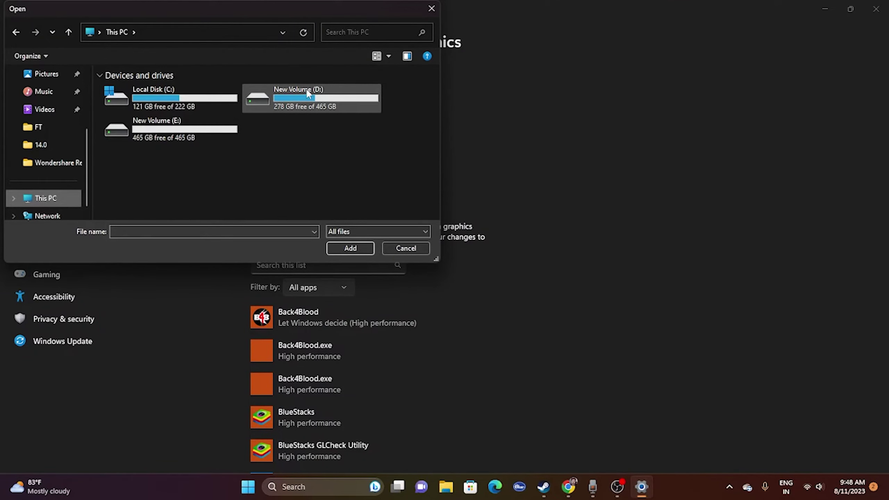
pyautogui.doubleClick(323, 99)
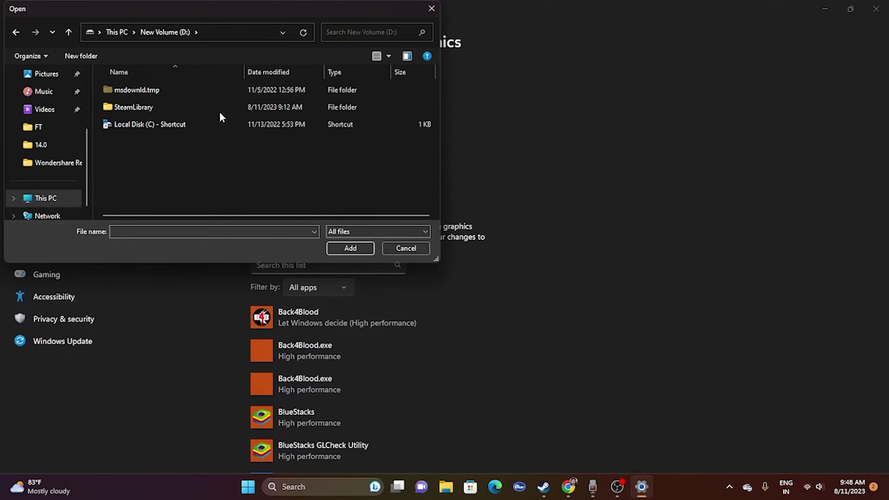
pyautogui.doubleClick(156, 104)
pyautogui.doubleClick(156, 90)
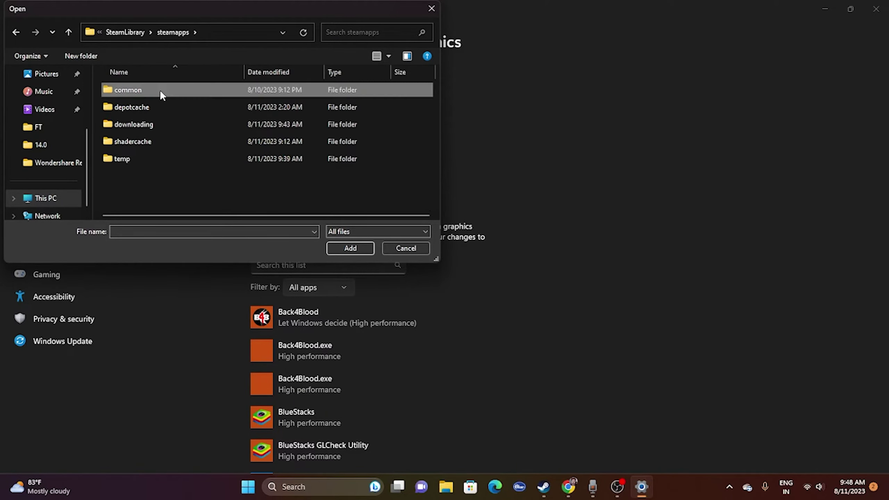
pyautogui.doubleClick(160, 89)
pyautogui.doubleClick(145, 157)
pyautogui.click(143, 159)
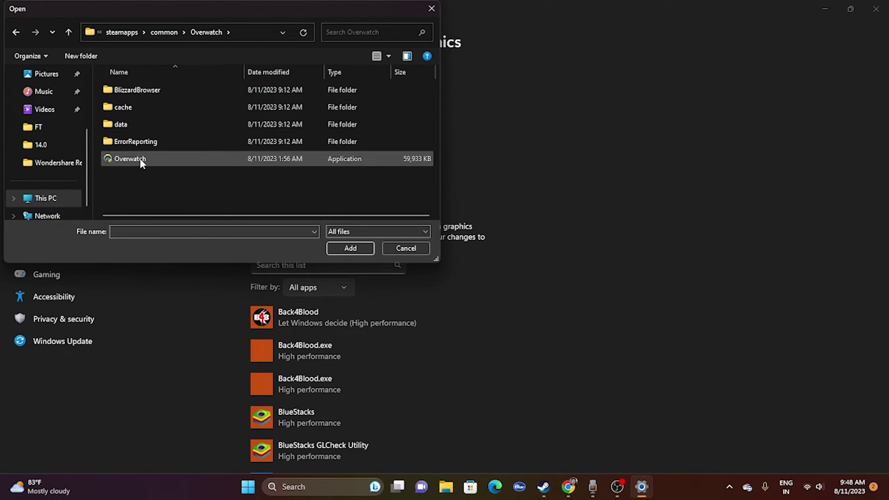
pyautogui.click(345, 248)
# - Look through the list of apps with custom graphics options and expand the dnplayer entry
pyautogui.scroll(-15, 722, 148)
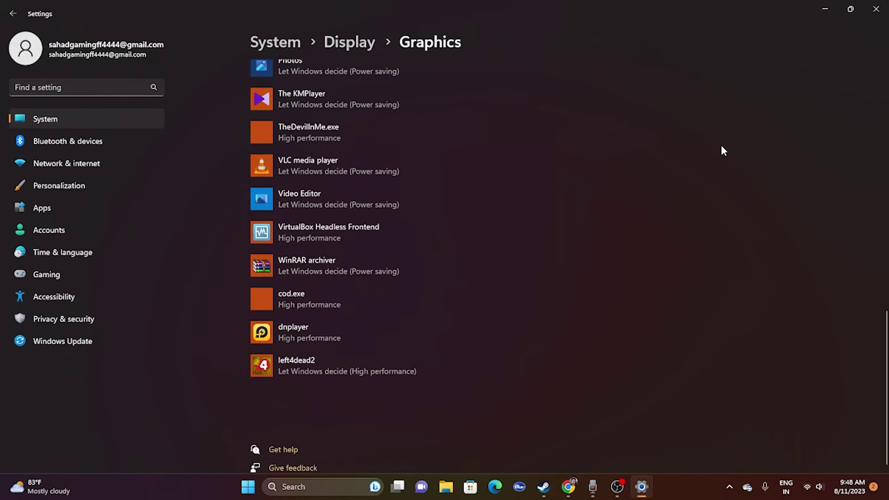
pyautogui.scroll(15, 722, 148)
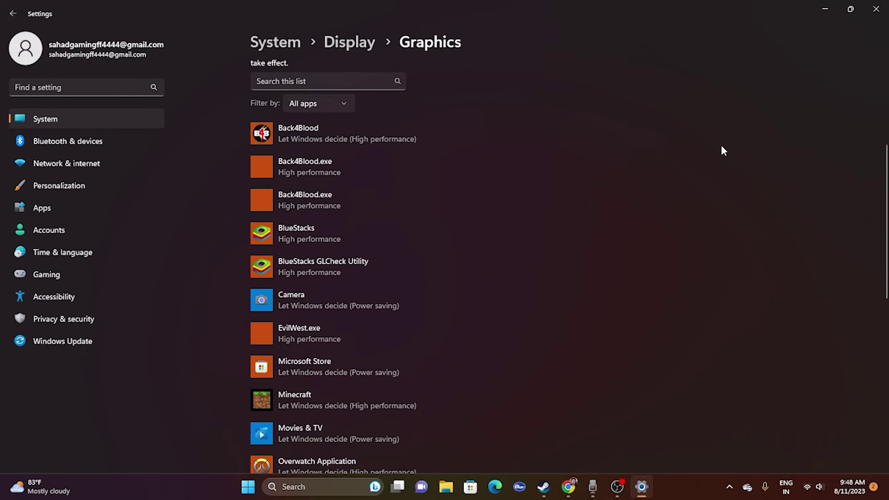
pyautogui.scroll(3, 721, 147)
pyautogui.scroll(-5, 722, 148)
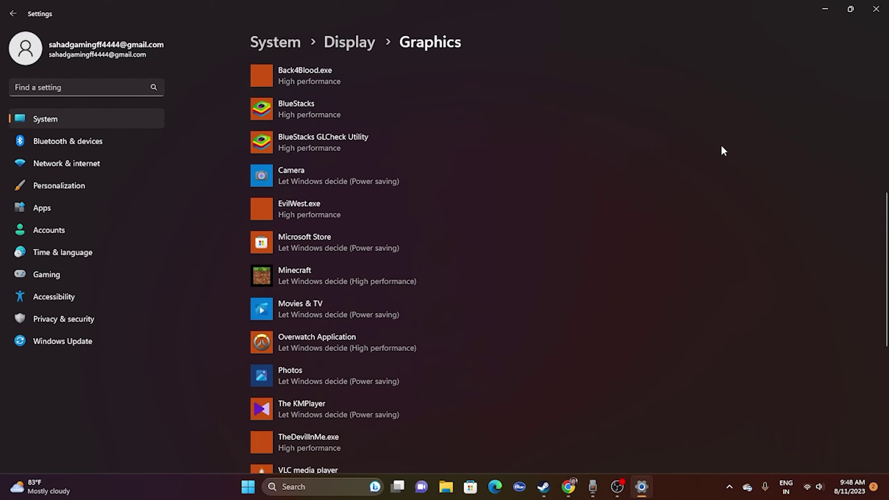
pyautogui.scroll(-7, 722, 148)
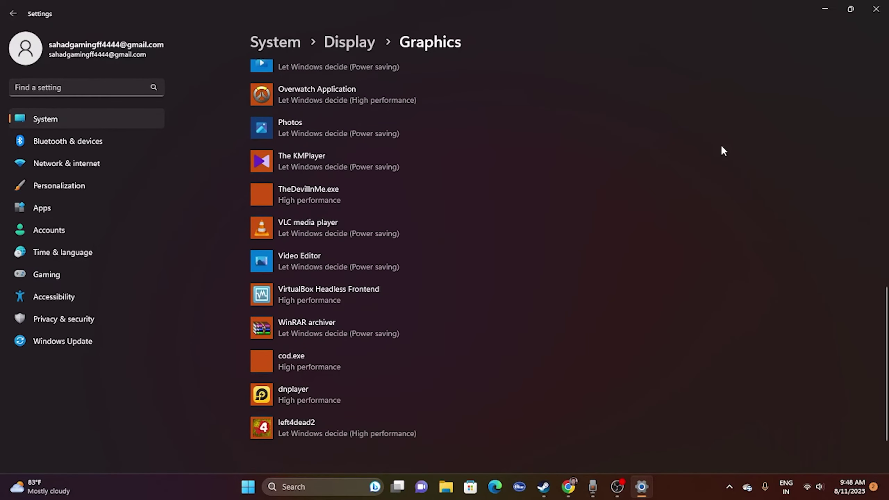
pyautogui.scroll(-2, 721, 151)
pyautogui.scroll(10, 722, 150)
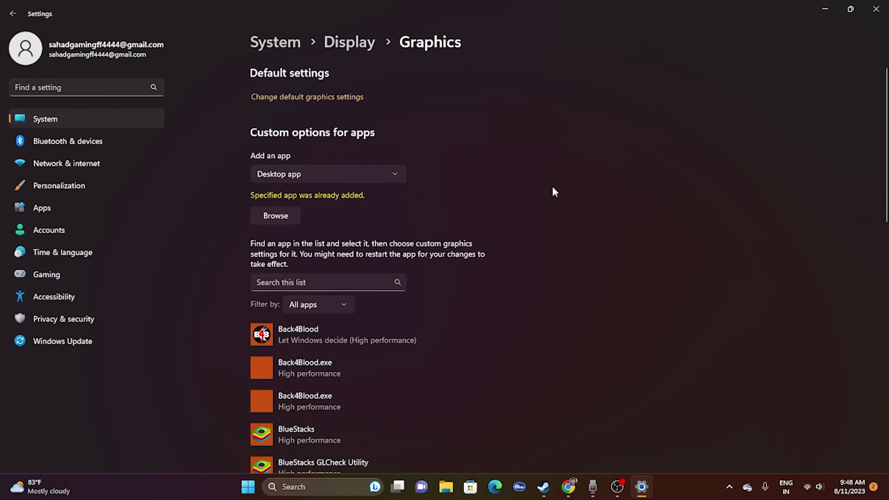
pyautogui.scroll(-6, 540, 194)
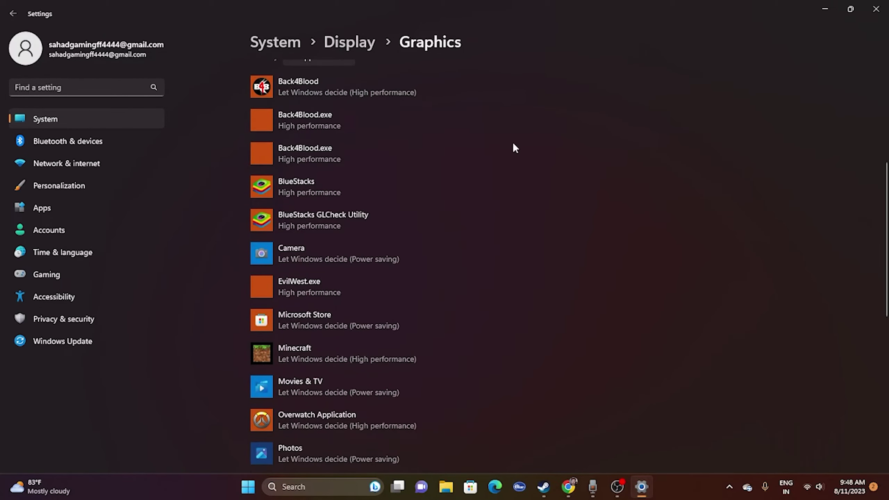
pyautogui.scroll(-8, 513, 145)
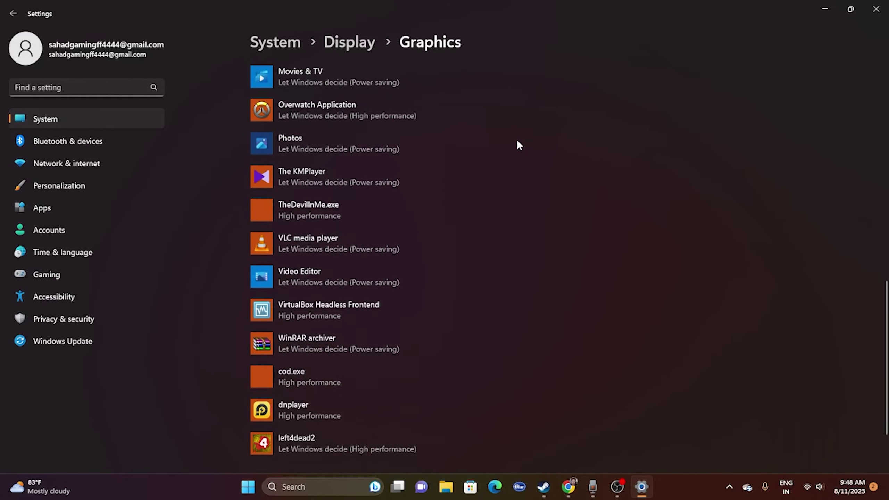
pyautogui.scroll(-3, 517, 142)
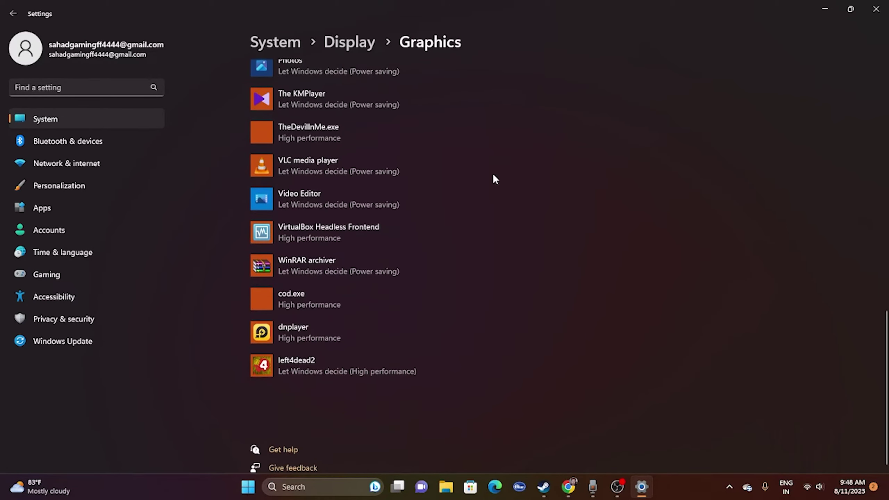
pyautogui.click(329, 331)
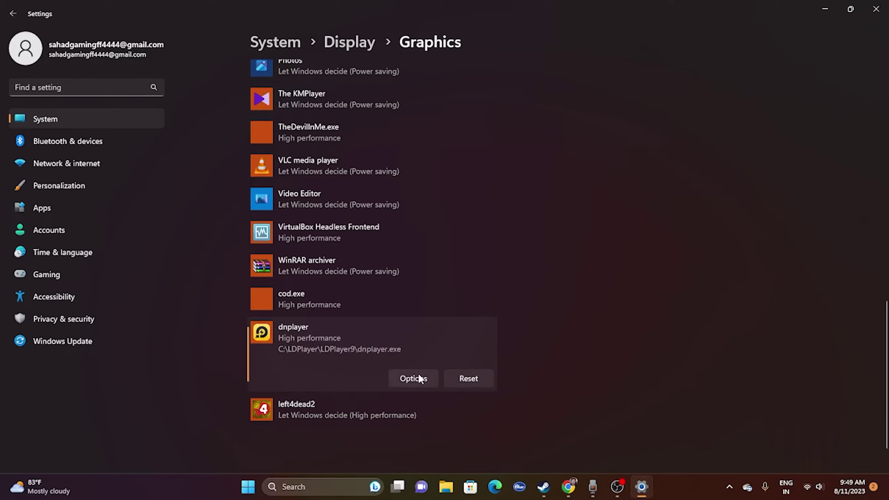
# - Set the Overwatch Application's graphics preference to High performance, save it, and close Settings
pyautogui.scroll(10, 631, 327)
pyautogui.scroll(-3, 616, 329)
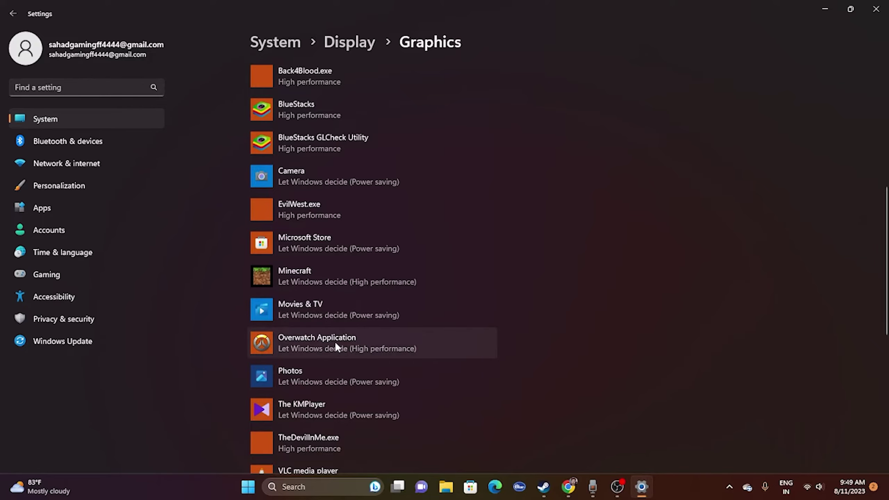
pyautogui.scroll(10, 540, 250)
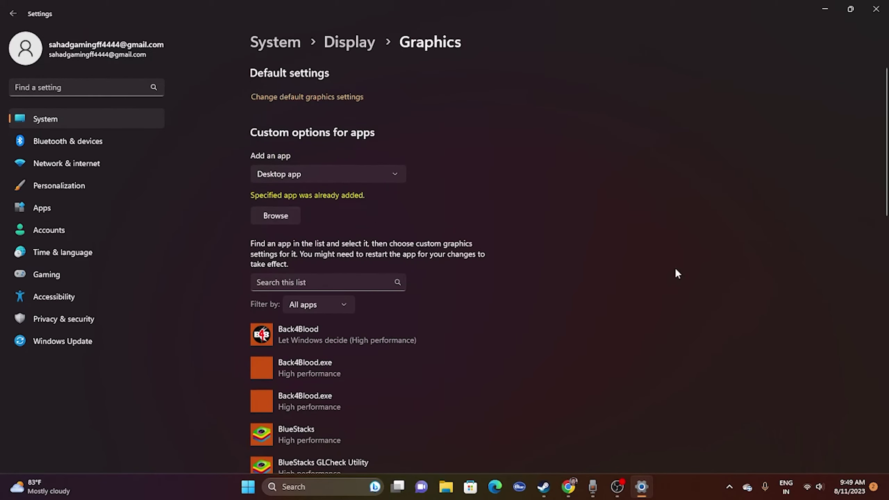
pyautogui.scroll(-10, 638, 277)
pyautogui.scroll(2, 631, 194)
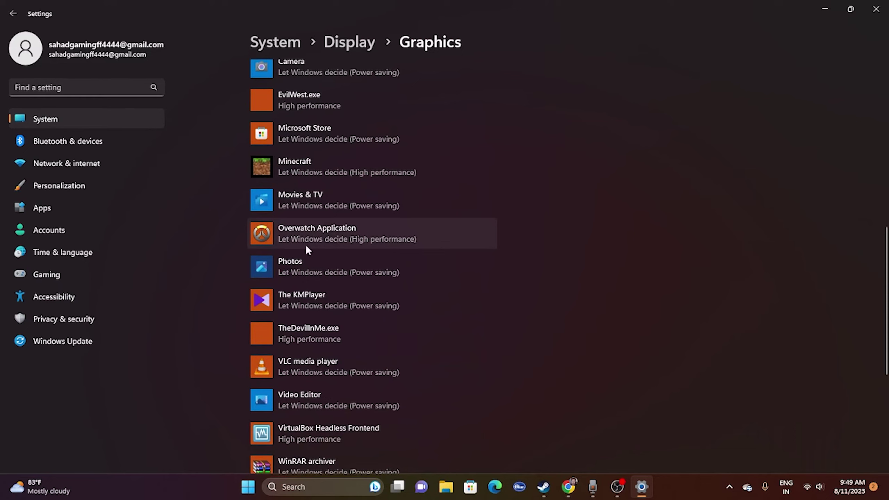
pyautogui.click(368, 237)
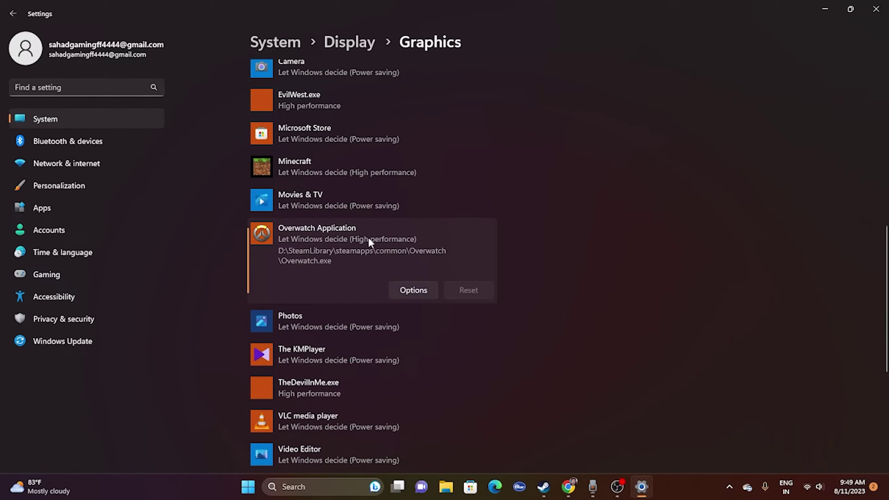
pyautogui.click(401, 289)
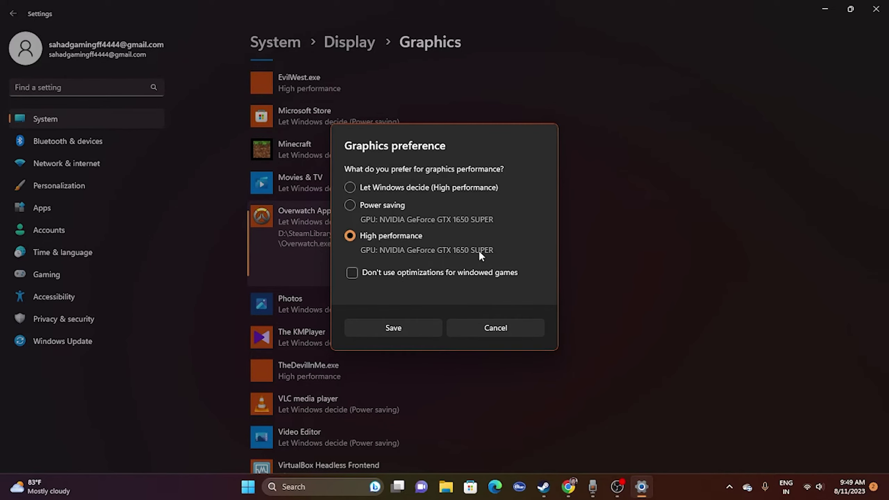
pyautogui.click(405, 328)
pyautogui.click(876, 9)
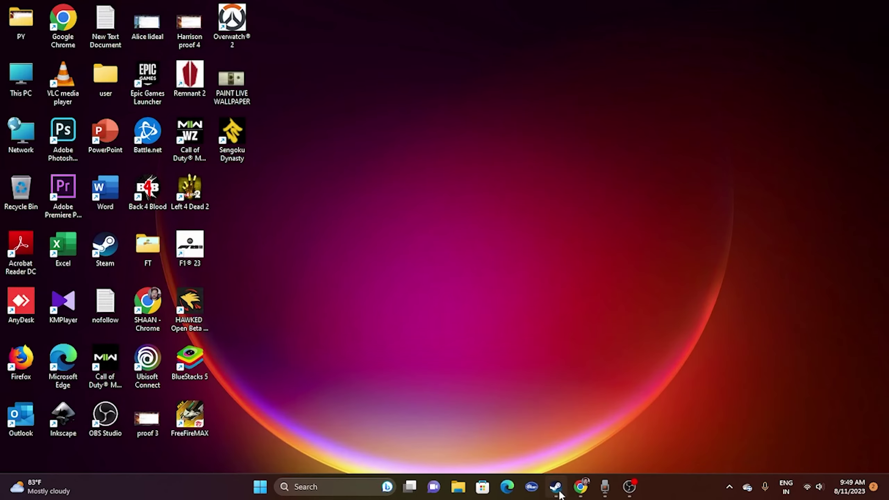
pyautogui.click(557, 488)
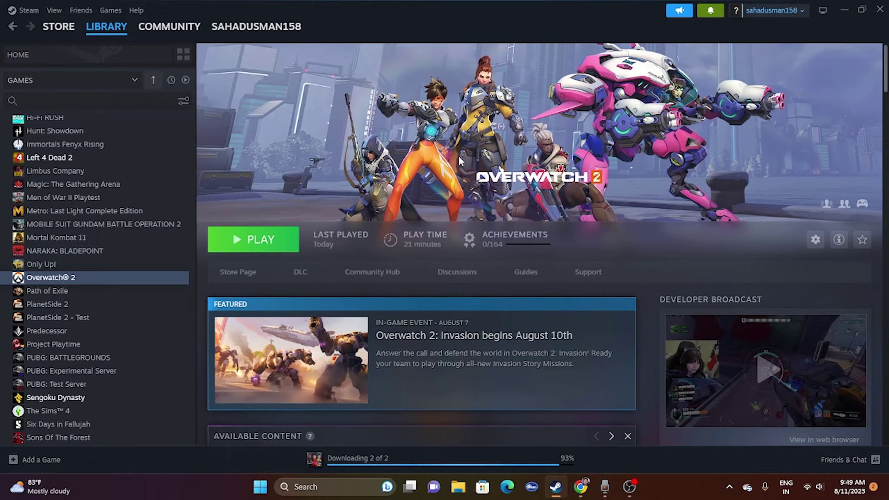
pyautogui.click(844, 7)
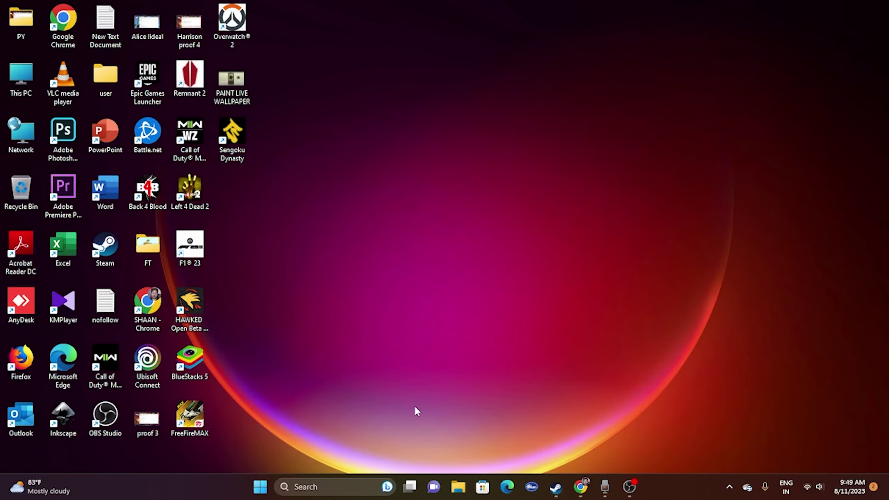
# - Search Windows for view advanced system settings and open the Virtual Memory settings from the advanced performance options
pyautogui.click(344, 483)
pyautogui.write('view')
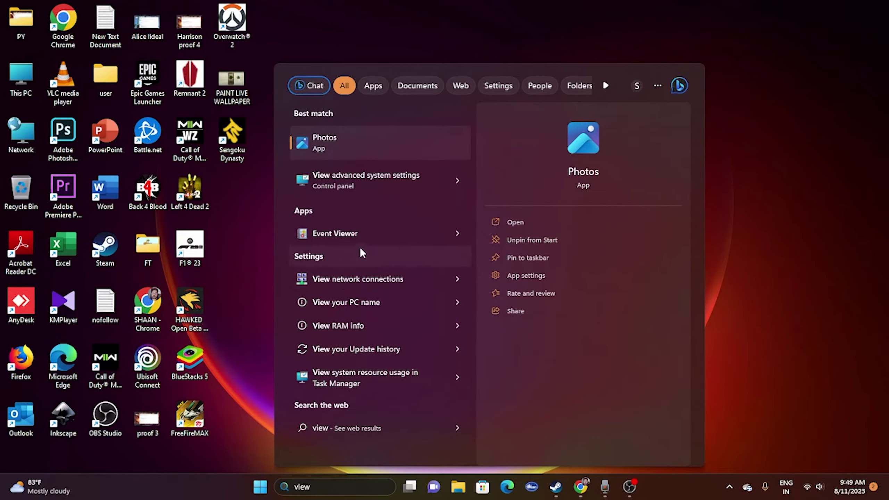
pyautogui.click(388, 174)
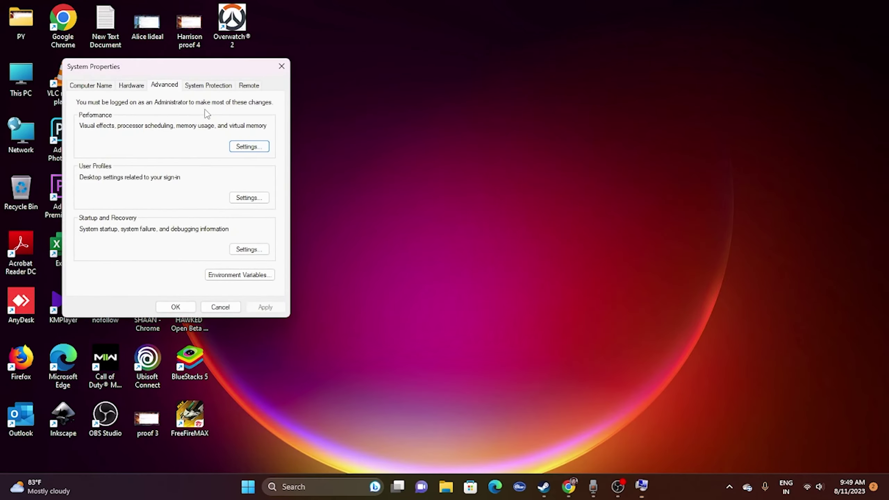
pyautogui.click(238, 146)
pyautogui.click(144, 128)
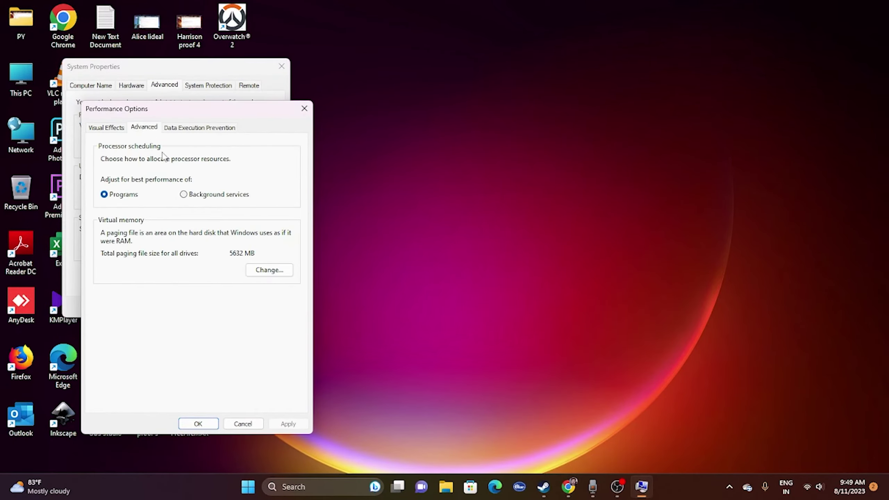
pyautogui.click(263, 267)
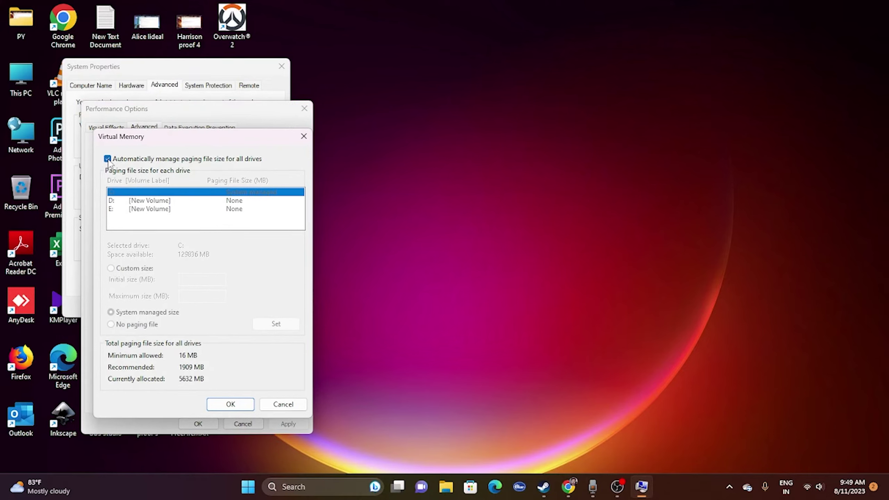
# - Turn off automatic paging file management for all drives and choose a custom size for drive D
pyautogui.click(107, 159)
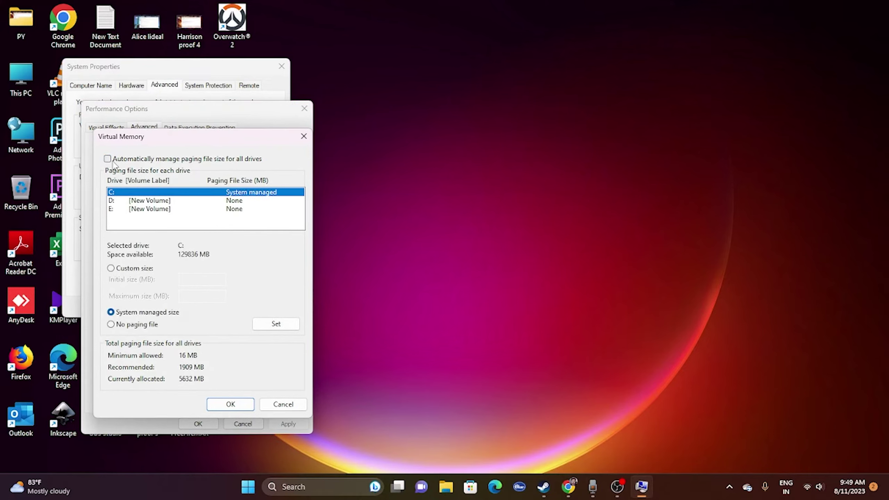
pyautogui.click(107, 159)
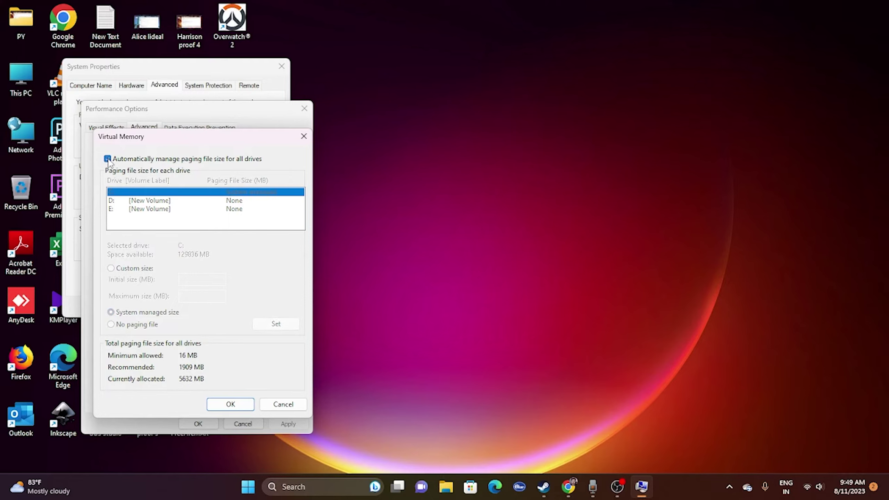
pyautogui.click(107, 159)
pyautogui.click(107, 158)
pyautogui.click(107, 159)
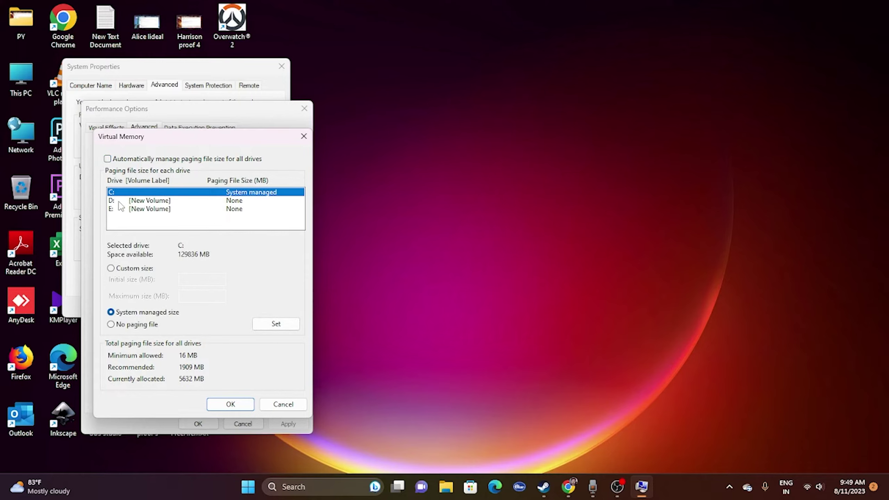
pyautogui.click(121, 200)
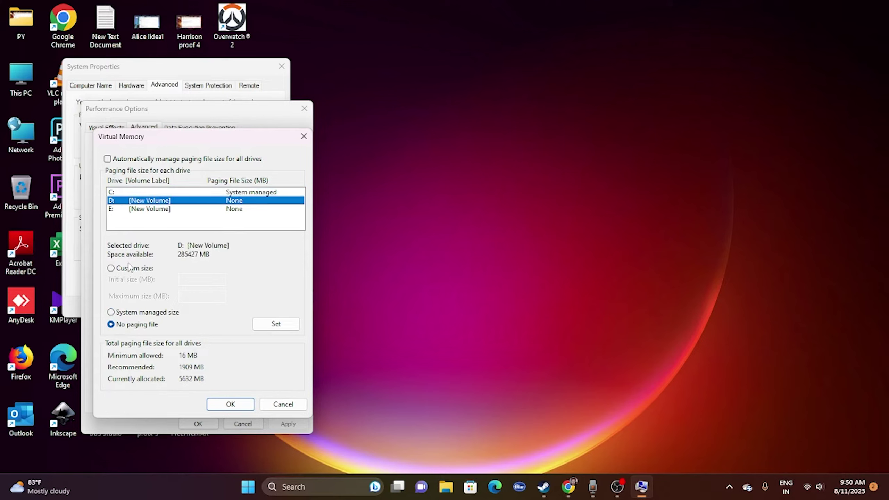
pyautogui.click(111, 269)
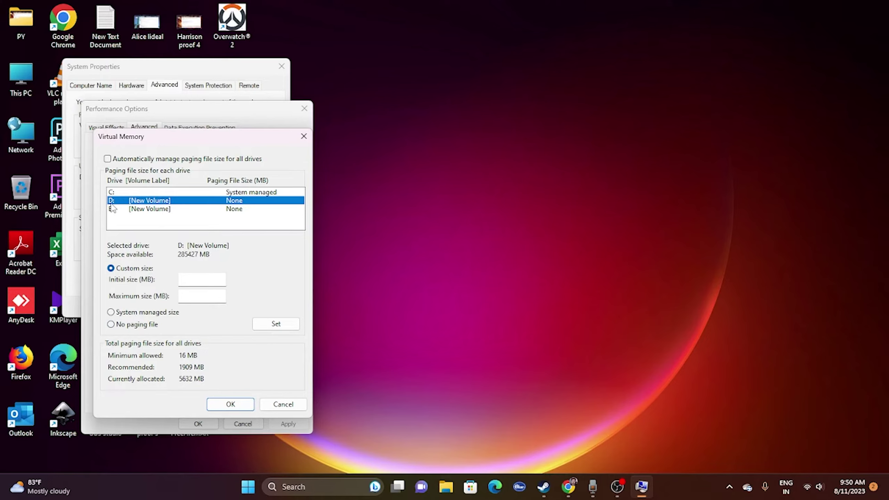
pyautogui.click(186, 282)
pyautogui.click(196, 295)
# - Open Calculator and multiply 32 by 1024
pyautogui.click(317, 489)
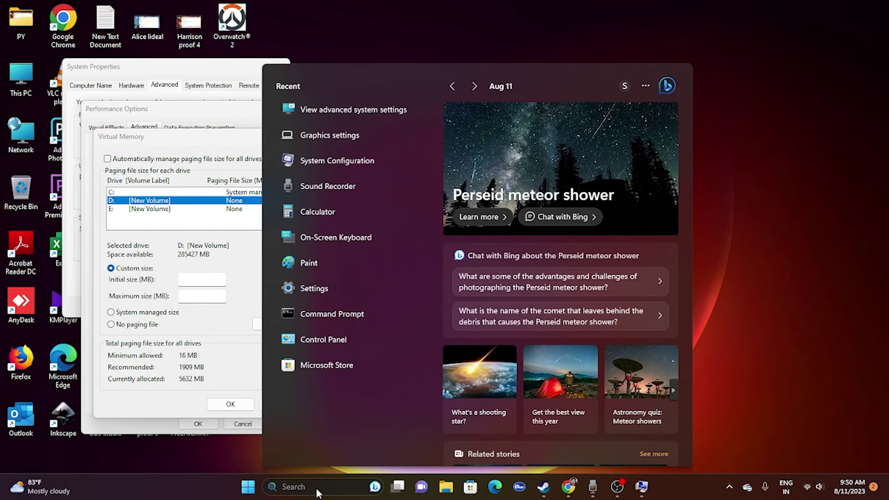
pyautogui.write('calculator')
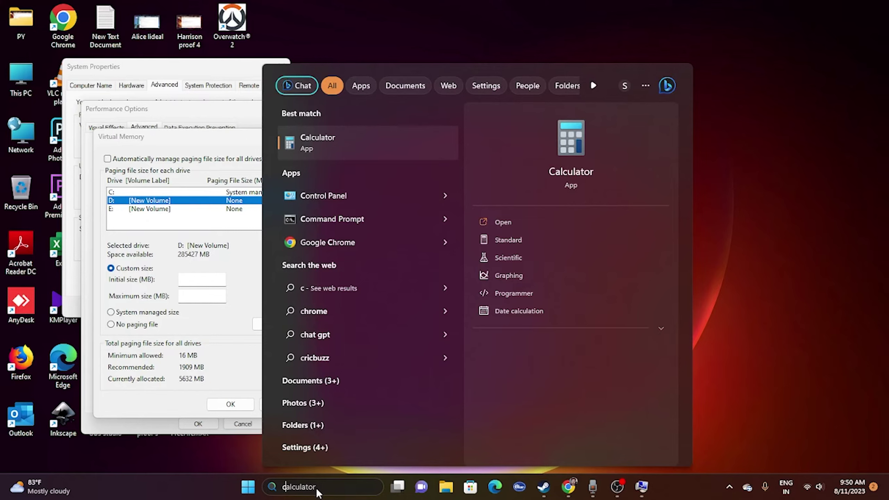
pyautogui.click(374, 141)
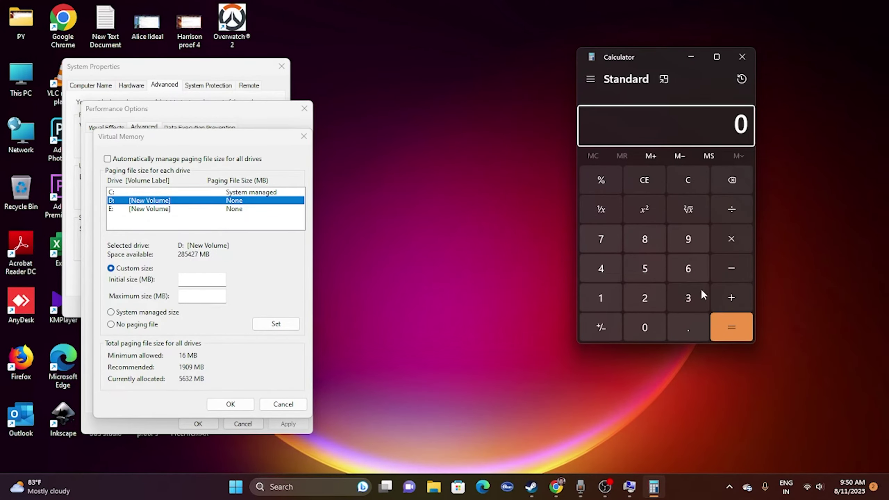
pyautogui.click(691, 297)
pyautogui.click(648, 299)
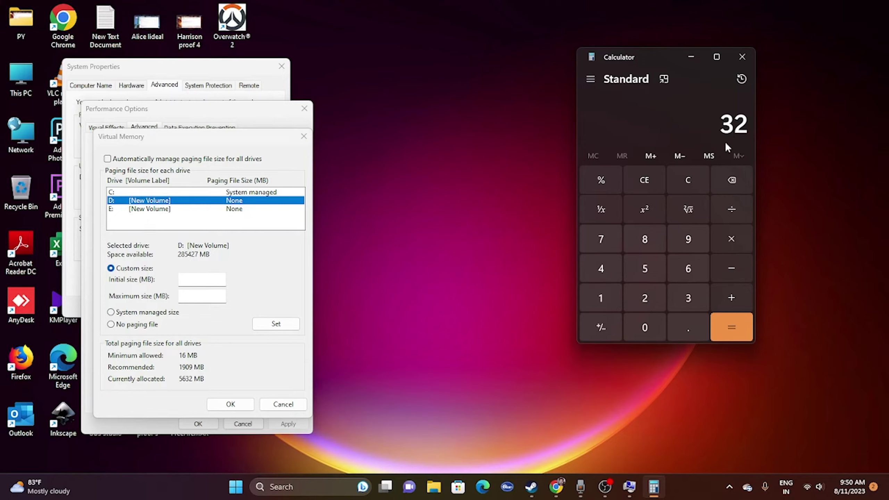
pyautogui.click(730, 239)
pyautogui.click(607, 297)
pyautogui.click(644, 328)
pyautogui.click(640, 295)
pyautogui.click(609, 270)
pyautogui.click(730, 326)
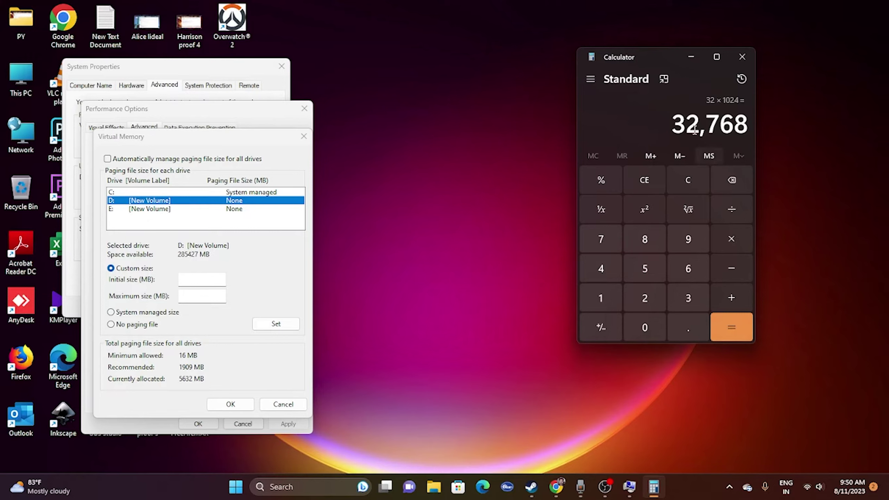
# - Multiply the calculated value by 1.5 and copy the result, 49,152, into drive D's initial paging file size
pyautogui.click(730, 239)
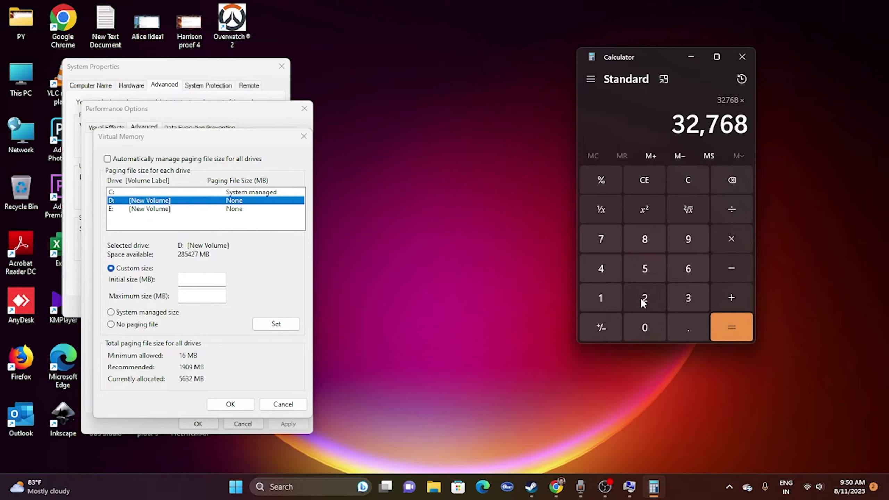
pyautogui.click(601, 298)
pyautogui.click(682, 327)
pyautogui.click(644, 268)
pyautogui.click(723, 317)
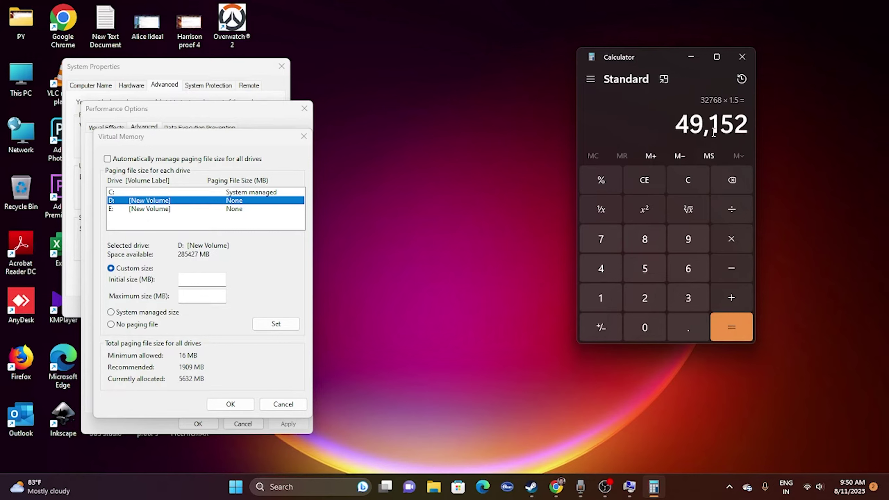
pyautogui.rightClick(732, 125)
pyautogui.click(760, 136)
pyautogui.rightClick(188, 276)
pyautogui.click(214, 323)
pyautogui.press('Tab')
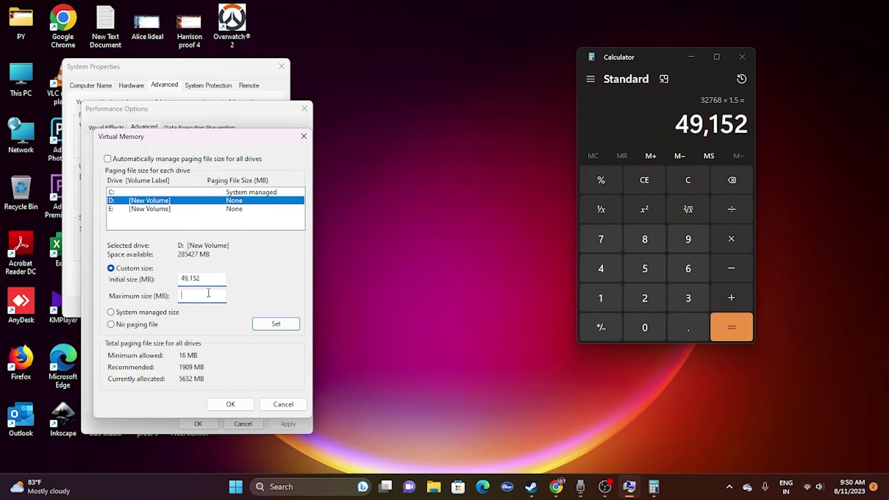
# - Clear Calculator and compute 32 × 1024 multiplied by 3
pyautogui.click(682, 180)
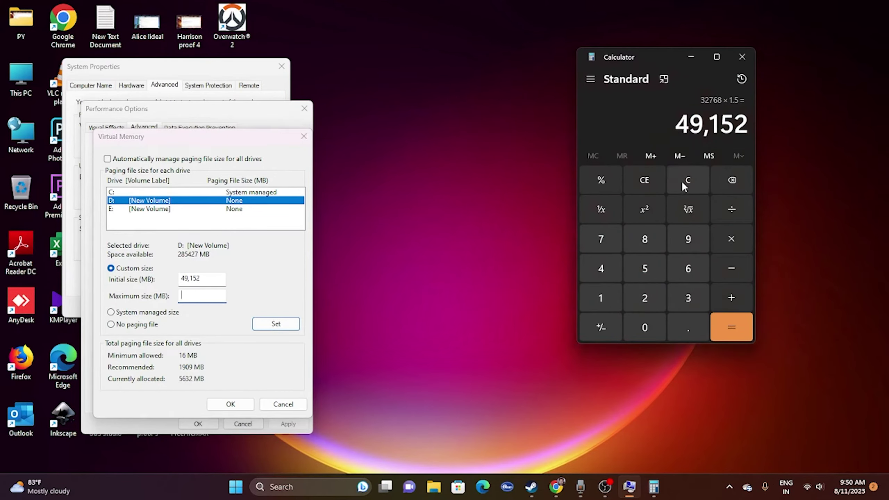
pyautogui.click(686, 299)
pyautogui.click(644, 295)
pyautogui.click(729, 238)
pyautogui.click(601, 297)
pyautogui.click(644, 327)
pyautogui.click(644, 297)
pyautogui.click(600, 268)
pyautogui.click(727, 326)
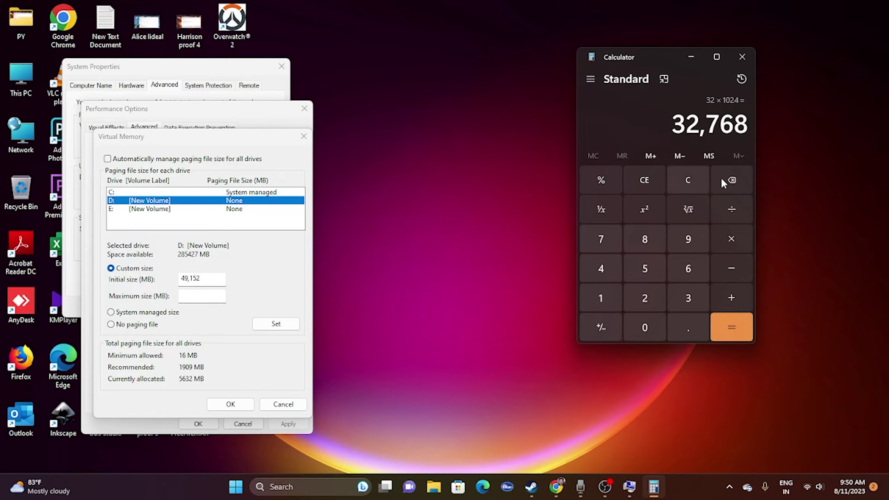
pyautogui.click(731, 238)
pyautogui.click(689, 297)
pyautogui.click(738, 327)
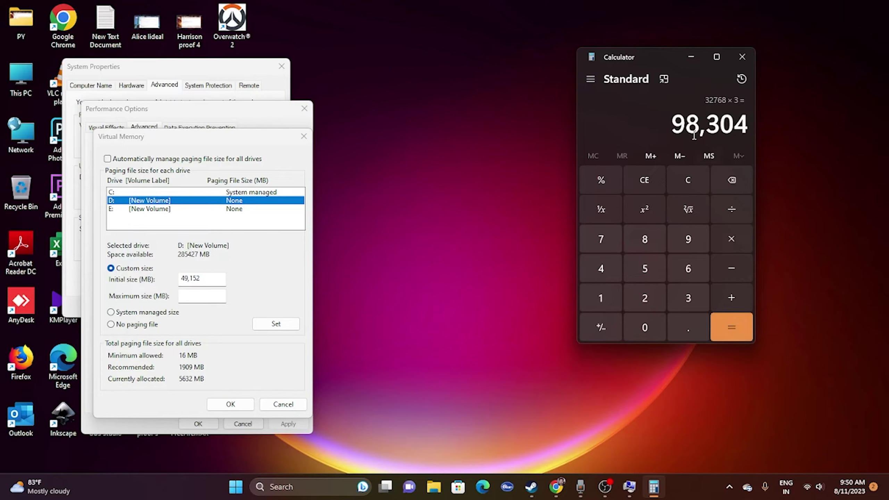
# - Copy the calculated 98,304 into drive D's maximum paging file size
pyautogui.moveTo(670, 125); pyautogui.dragTo(749, 125)
pyautogui.hotkey('ctrl', 'c')
pyautogui.rightClick(748, 126)
pyautogui.click(773, 137)
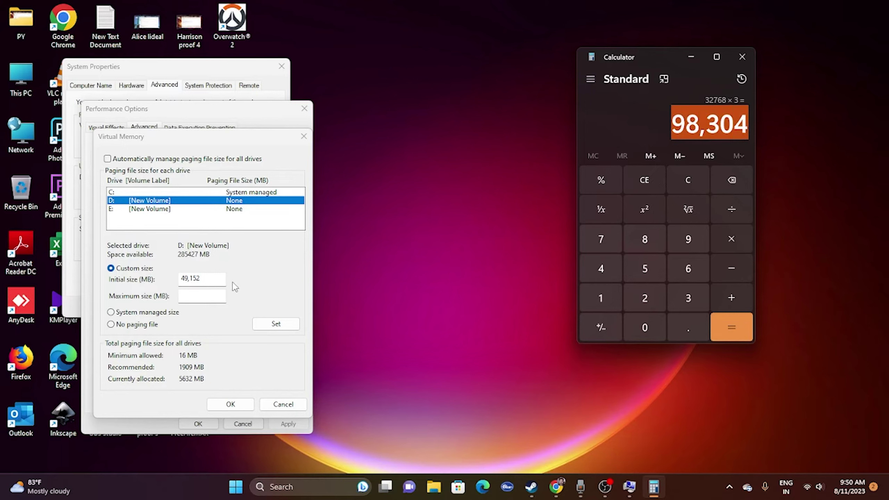
pyautogui.rightClick(198, 295)
pyautogui.click(231, 345)
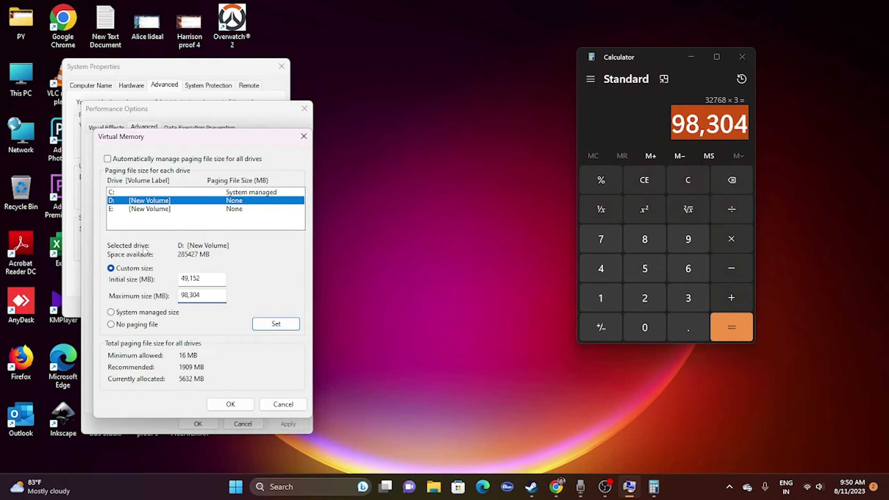
# - Cancel the virtual memory and performance changes, and close System Properties and Calculator
pyautogui.click(282, 404)
pyautogui.click(242, 423)
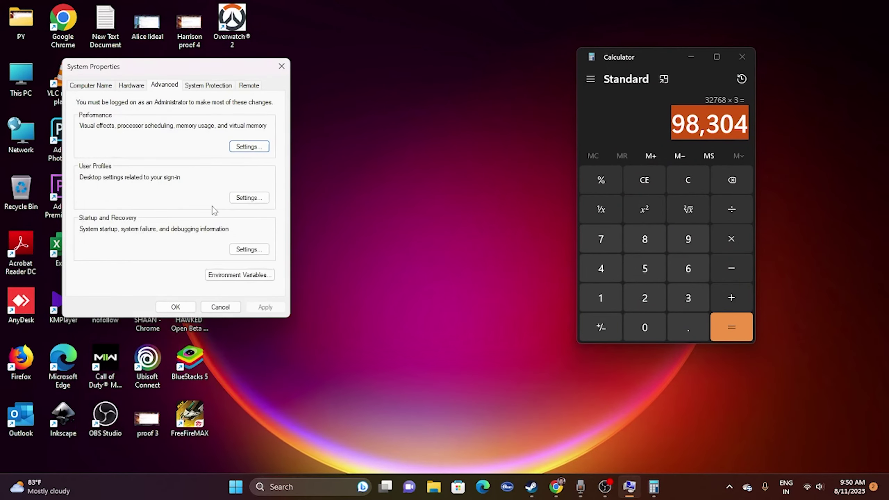
pyautogui.click(281, 66)
pyautogui.click(742, 57)
pyautogui.click(556, 487)
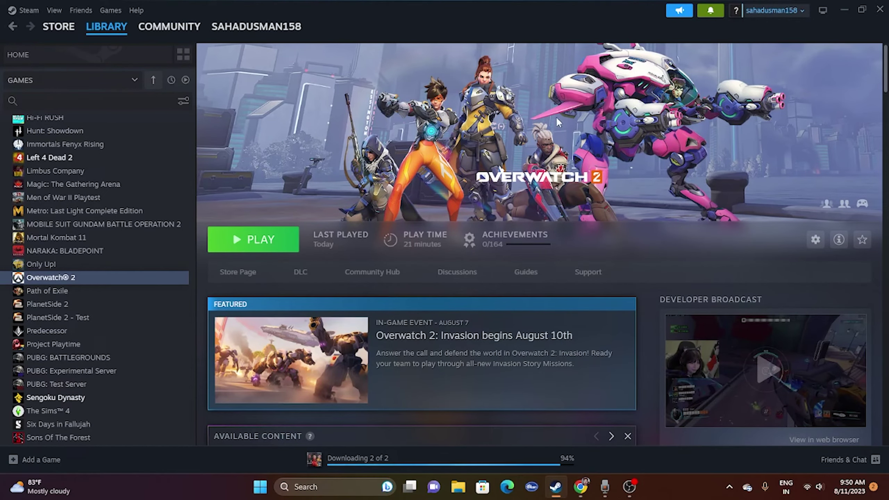
pyautogui.click(840, 10)
# - Open Windows Update in the Settings app to view the update status, and close Settings
pyautogui.click(326, 487)
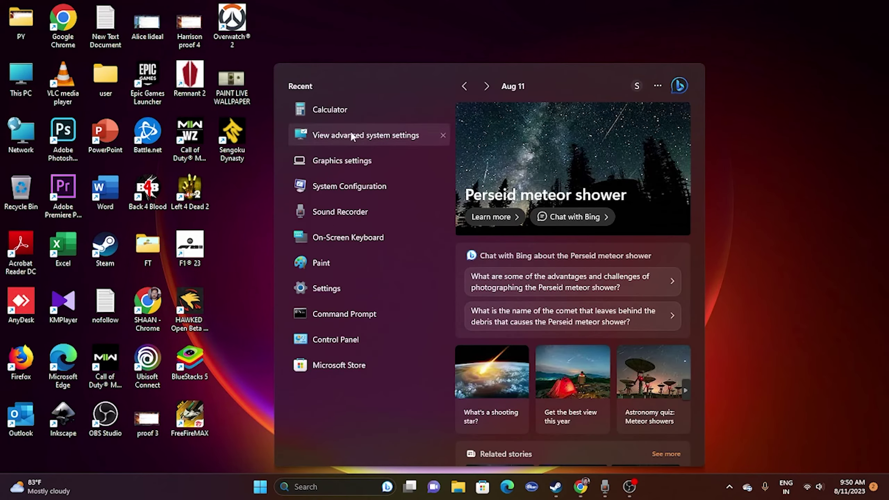
pyautogui.click(344, 287)
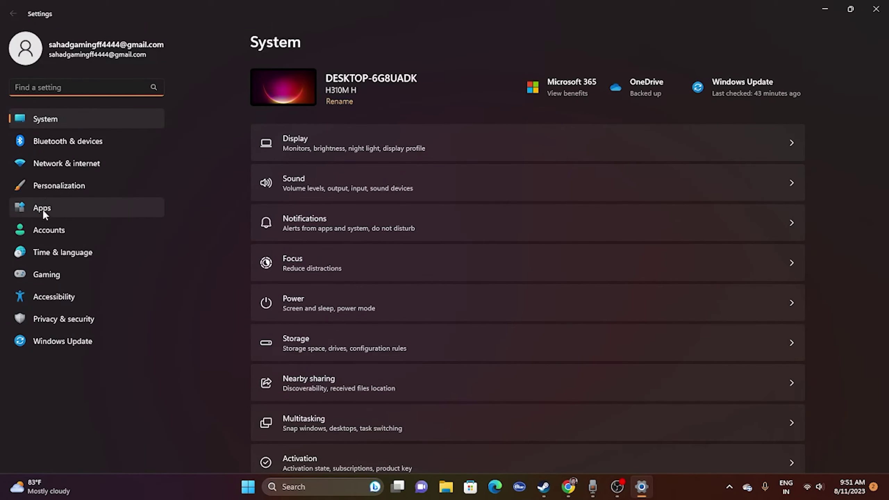
pyautogui.click(91, 340)
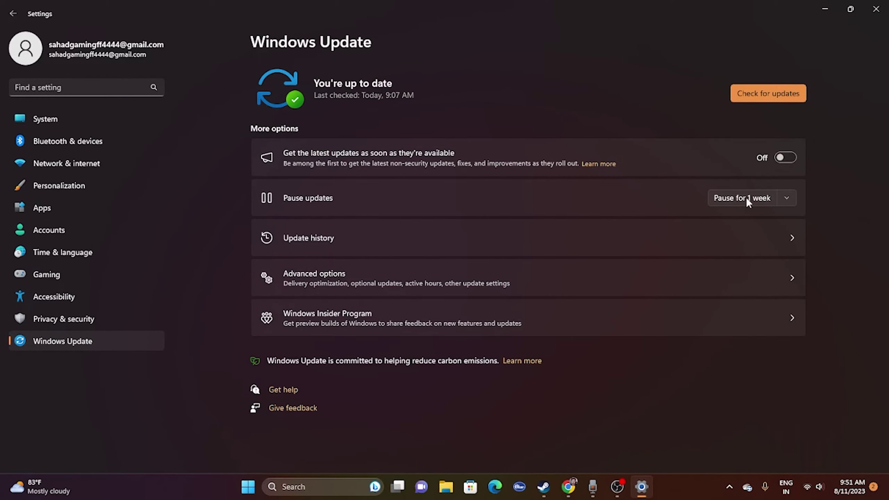
pyautogui.click(875, 8)
pyautogui.click(556, 486)
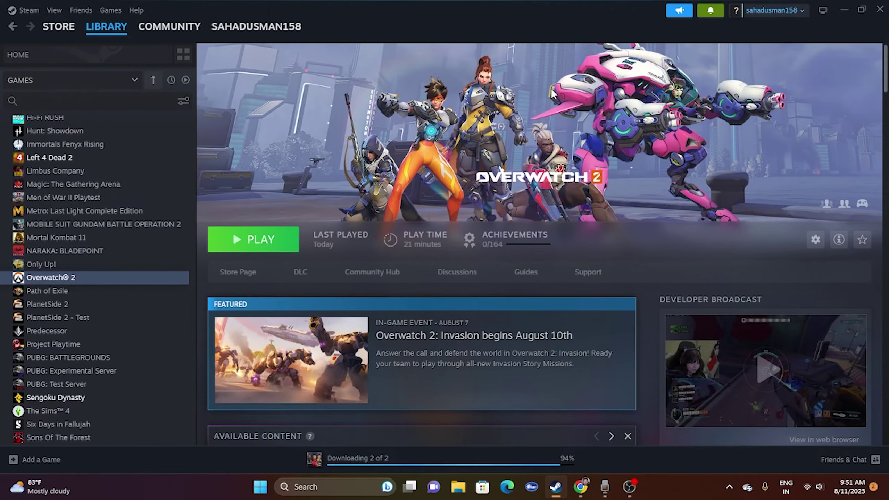
pyautogui.click(844, 8)
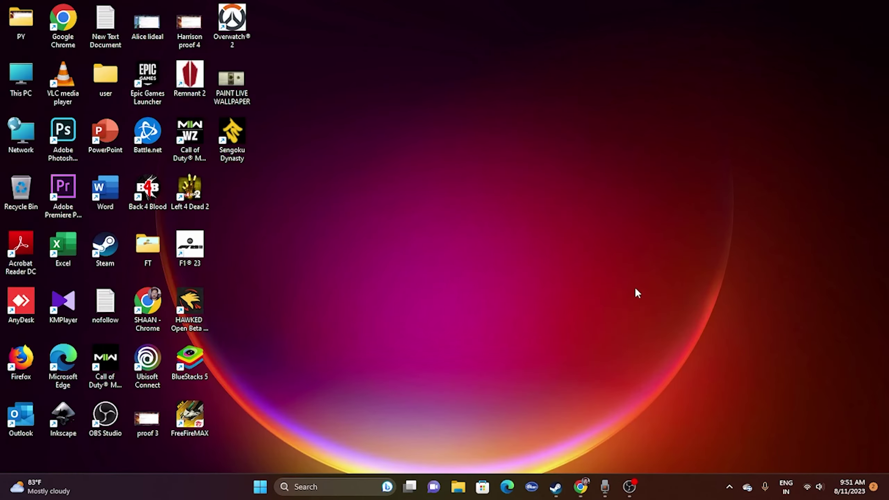
# - Switch to Chrome, decline NVIDIA's push notifications, and set the operating system to Windows 11 in the manual GeForce driver search
pyautogui.click(581, 486)
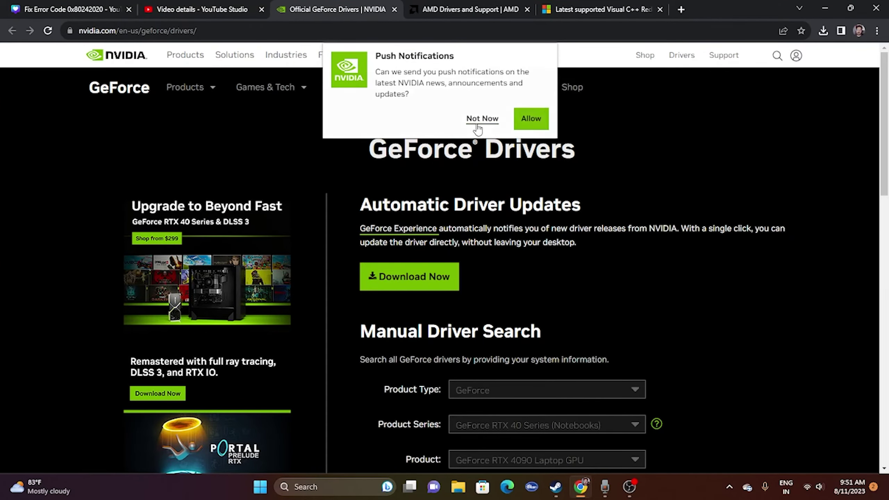
pyautogui.click(481, 120)
pyautogui.scroll(-2, 853, 217)
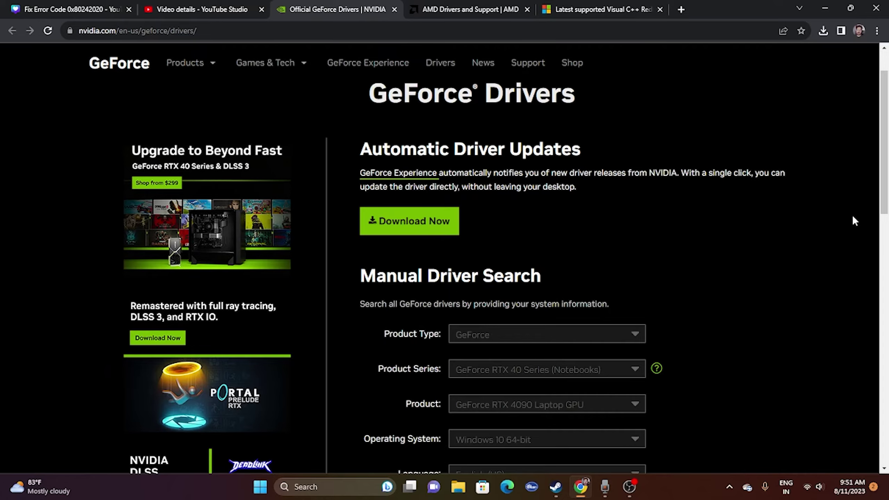
pyautogui.scroll(1, 853, 217)
pyautogui.scroll(-4, 853, 217)
pyautogui.scroll(-1, 854, 220)
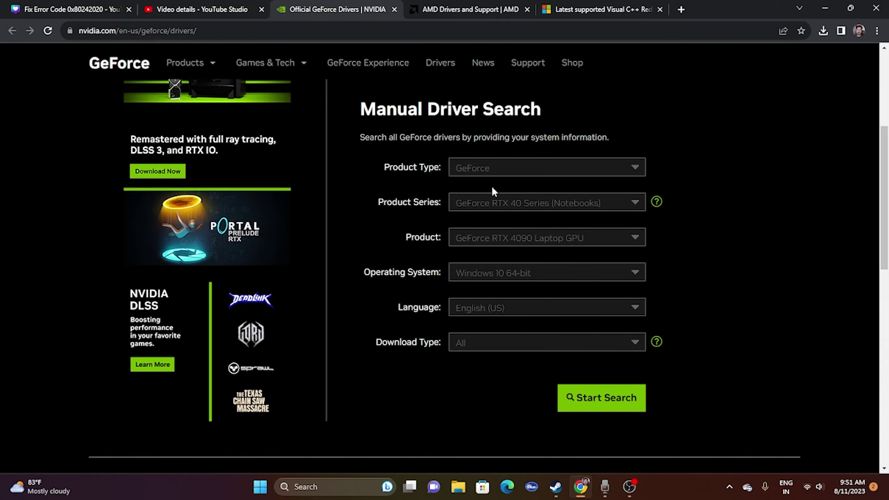
pyautogui.scroll(-1, 490, 175)
pyautogui.scroll(-5, 766, 219)
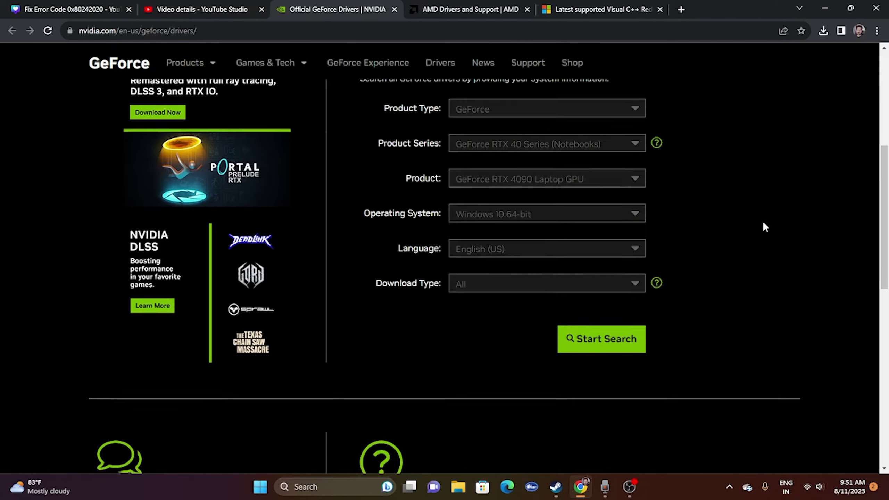
pyautogui.scroll(6, 767, 217)
pyautogui.click(527, 274)
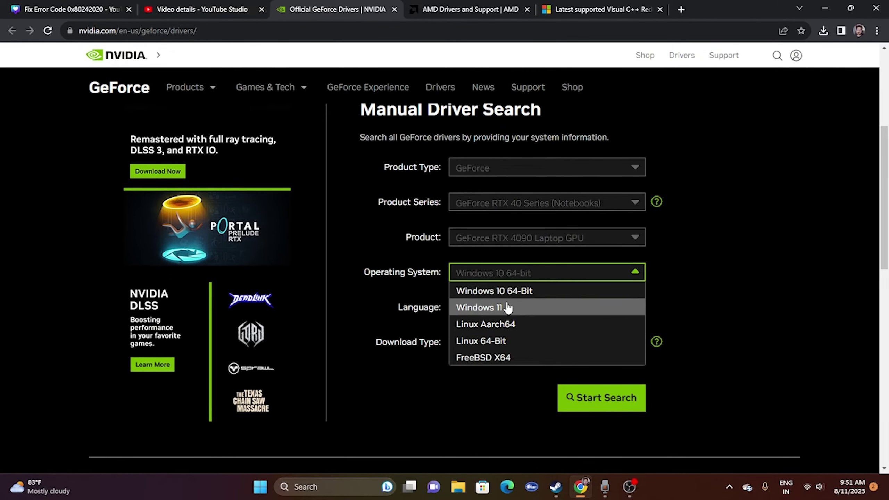
pyautogui.click(506, 307)
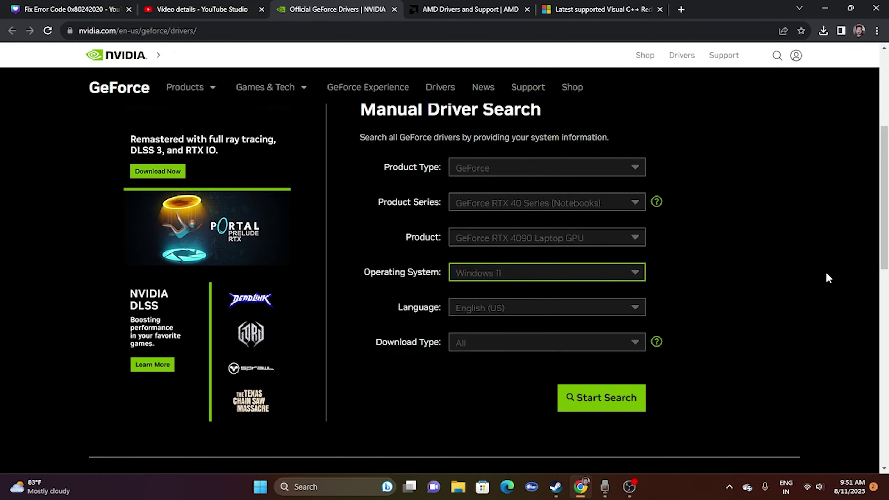
# - Set the product series to GeForce RTX 40 Series in the manual driver search and start the search
pyautogui.click(530, 241)
pyautogui.click(525, 256)
pyautogui.click(525, 203)
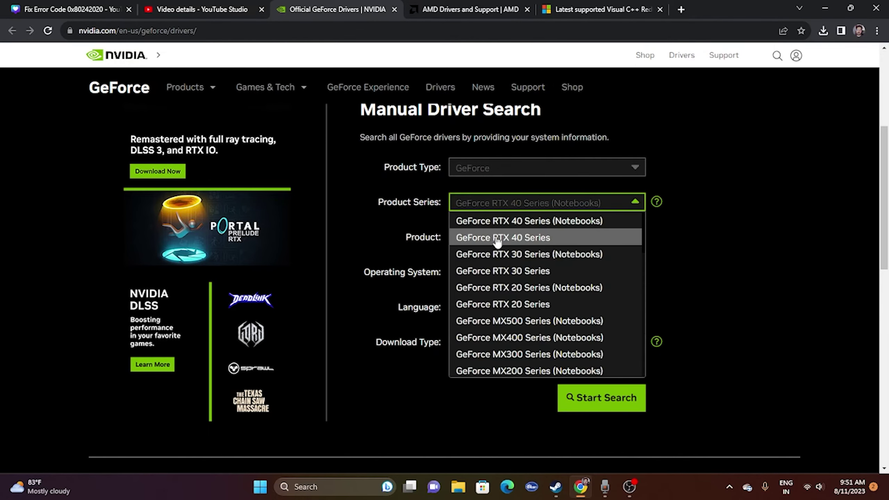
pyautogui.click(496, 237)
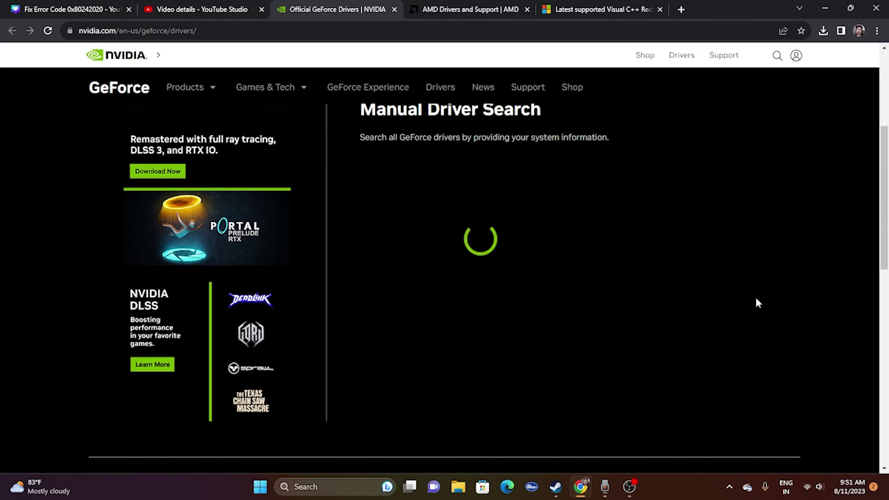
pyautogui.scroll(-3, 701, 241)
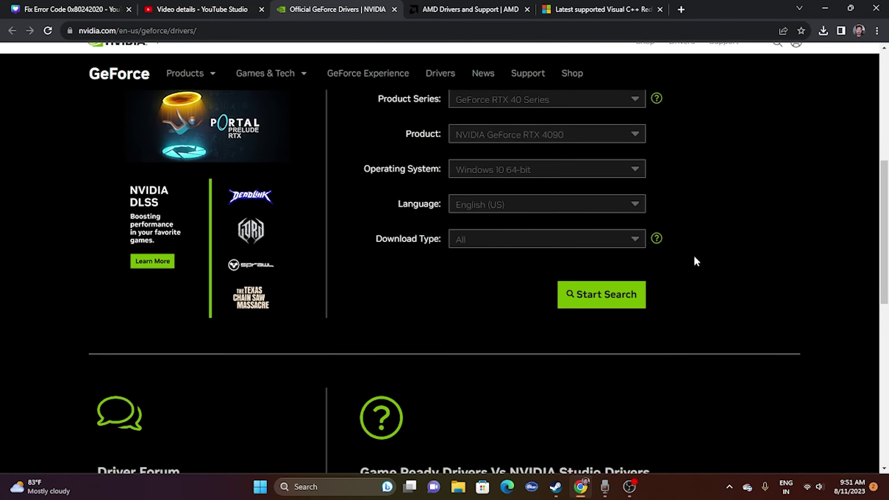
pyautogui.click(601, 286)
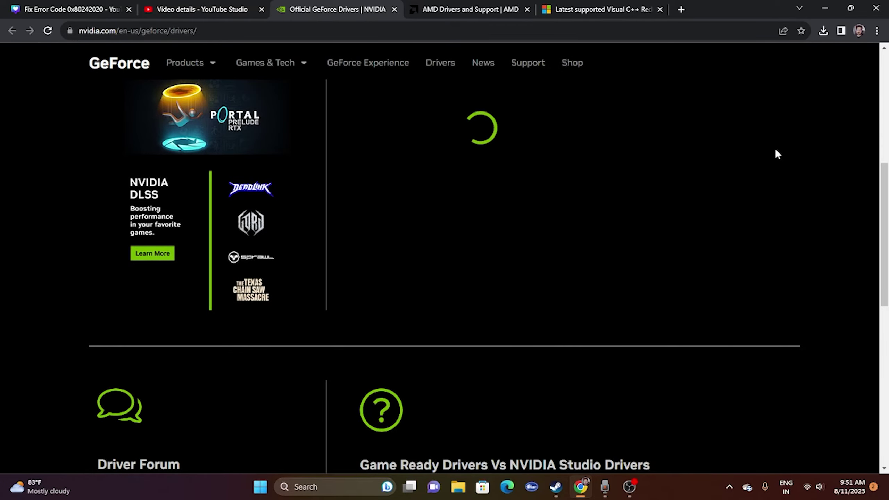
# - Examine the driver results and highlight the GeForce Game Ready Driver - WHQL entry, version 536.99
pyautogui.scroll(-9, 775, 153)
pyautogui.scroll(3, 364, 300)
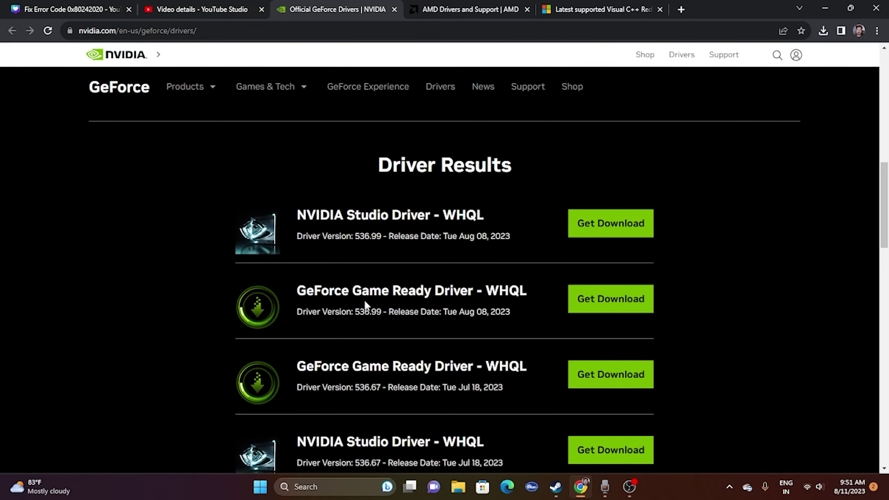
pyautogui.moveTo(352, 306); pyautogui.dragTo(297, 287)
pyautogui.moveTo(512, 313); pyautogui.dragTo(506, 316)
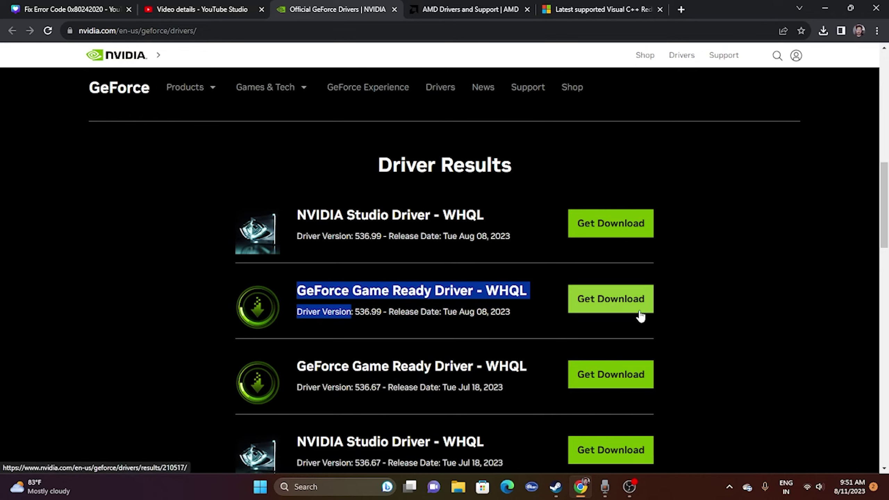
# - On AMD's Drivers and Support page, select Graphics, AMD Radeon RX 7000S Series and AMD Radeon RX 7600S, and submit the product selection
pyautogui.click(456, 8)
pyautogui.scroll(-3, 757, 205)
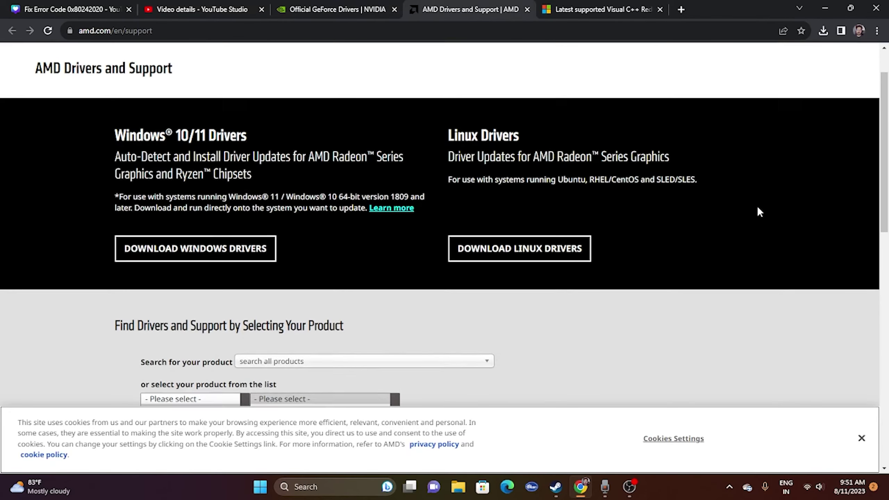
pyautogui.scroll(-2, 474, 242)
pyautogui.click(184, 252)
pyautogui.click(161, 242)
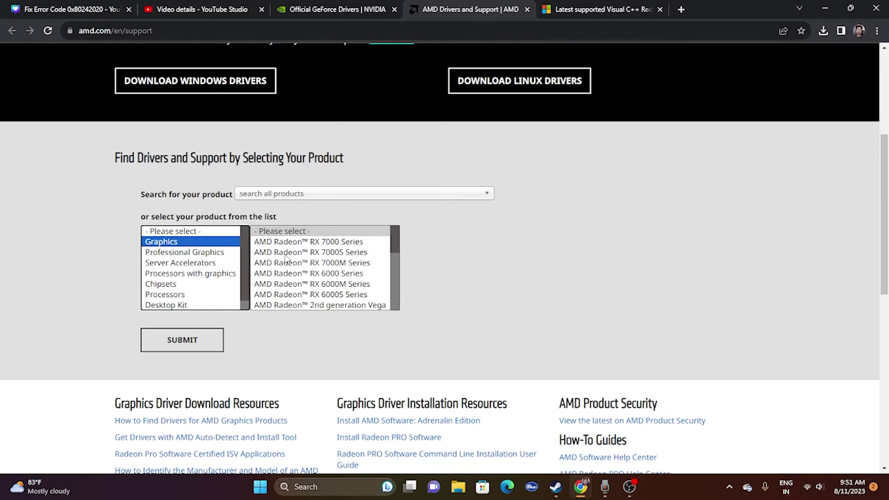
pyautogui.click(311, 252)
pyautogui.click(461, 242)
pyautogui.click(579, 253)
pyautogui.click(198, 338)
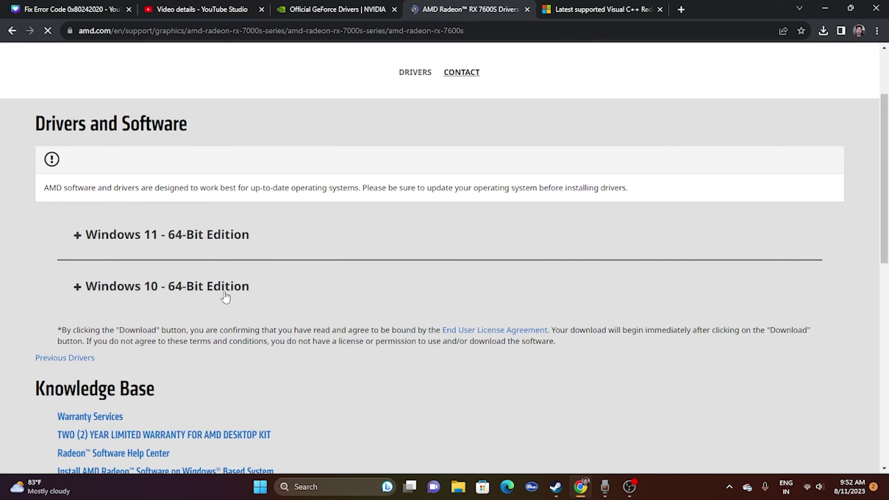
# - Review the Visual C++ Redistributable downloads article, highlight its title and the X64 architecture entry, and minimize Chrome
pyautogui.click(573, 4)
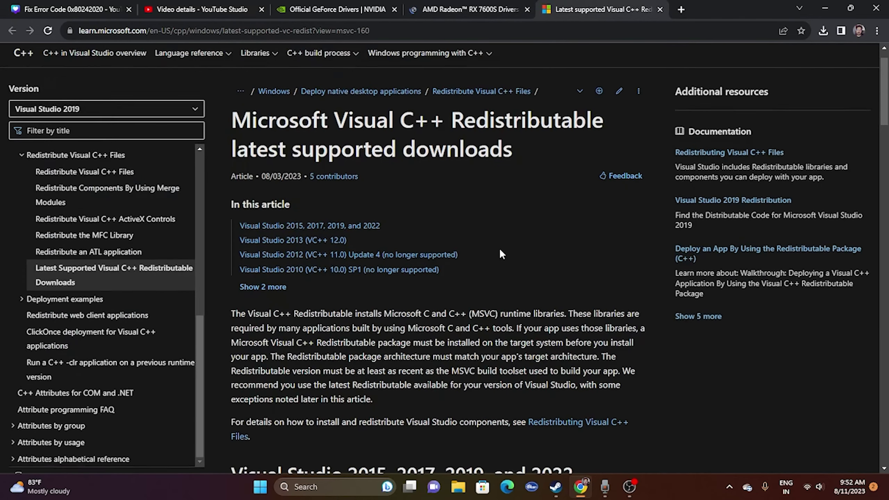
pyautogui.moveTo(509, 192); pyautogui.dragTo(233, 159)
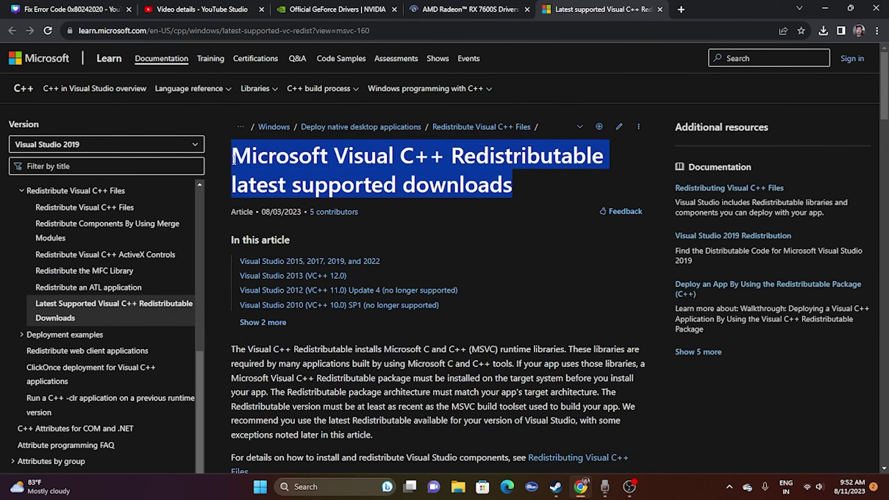
pyautogui.click(529, 197)
pyautogui.scroll(-10, 527, 192)
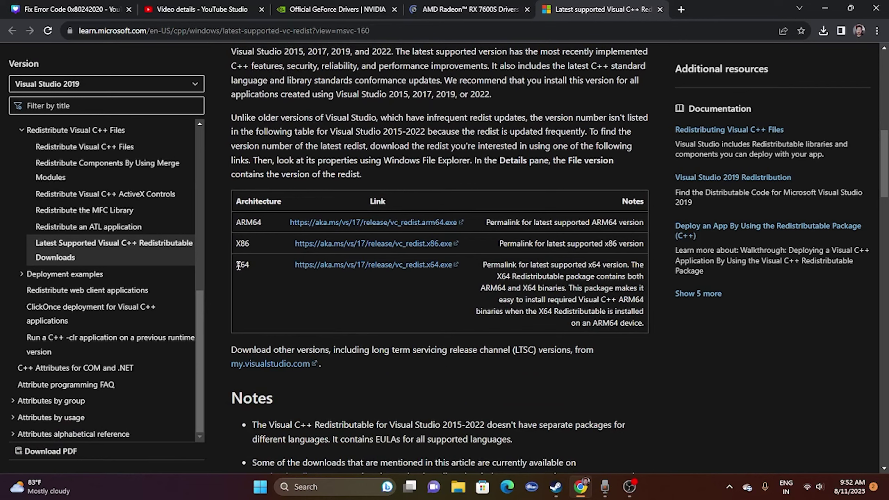
pyautogui.moveTo(234, 265); pyautogui.dragTo(244, 266)
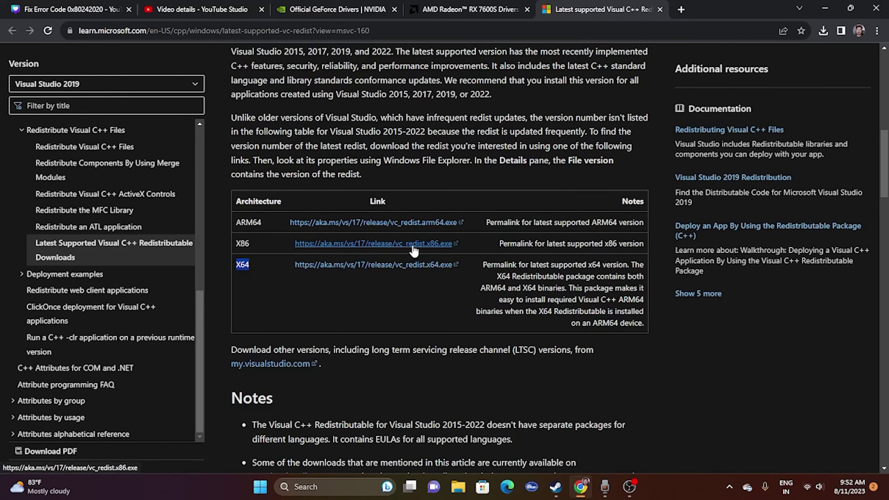
pyautogui.click(824, 9)
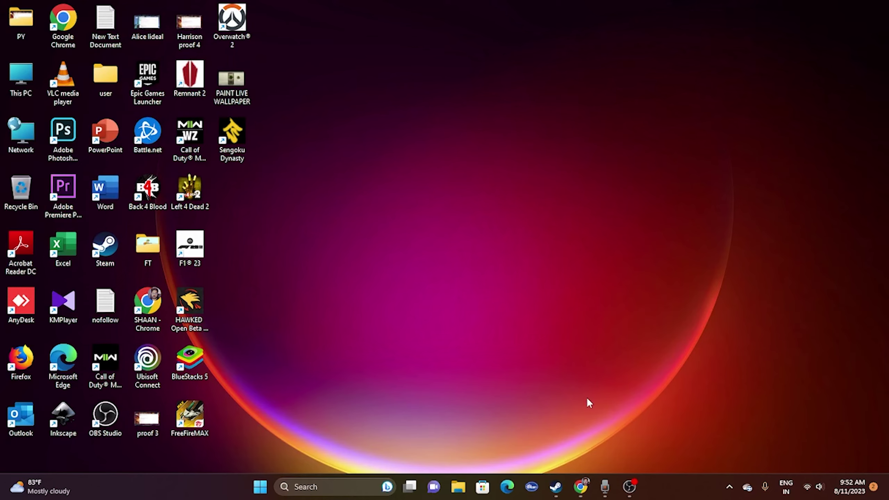
# - Switch to Steam, view the management options for Overwatch 2 including Uninstall, dismiss them, and minimize Steam
pyautogui.click(556, 486)
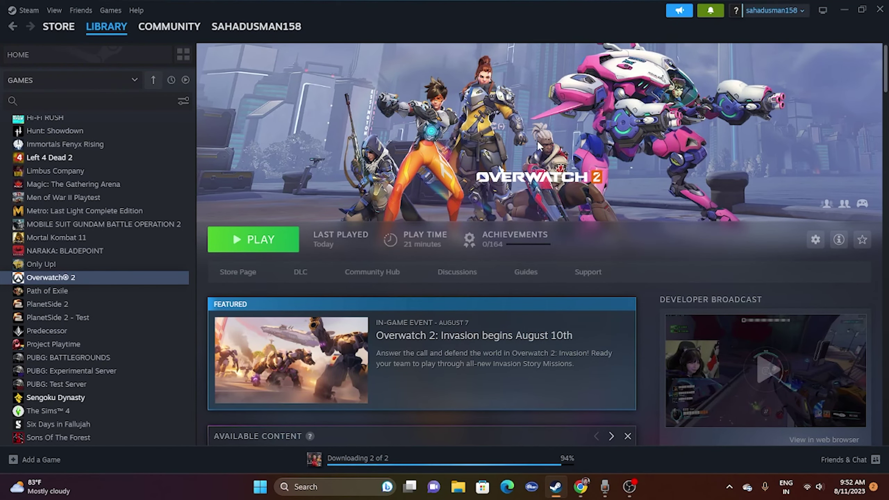
pyautogui.rightClick(74, 280)
pyautogui.moveTo(93, 351)
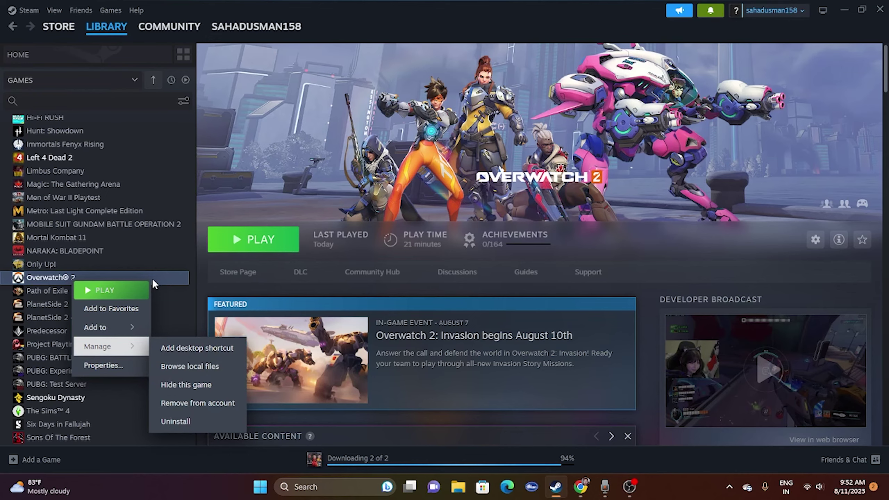
pyautogui.press('Escape')
pyautogui.click(844, 14)
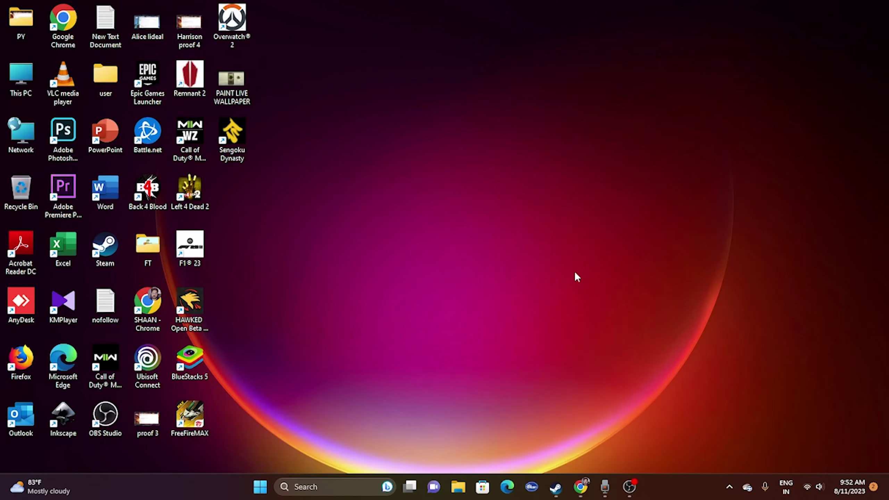
# - View the drives under This PC in File Explorer, close it, and return to Steam
pyautogui.click(458, 486)
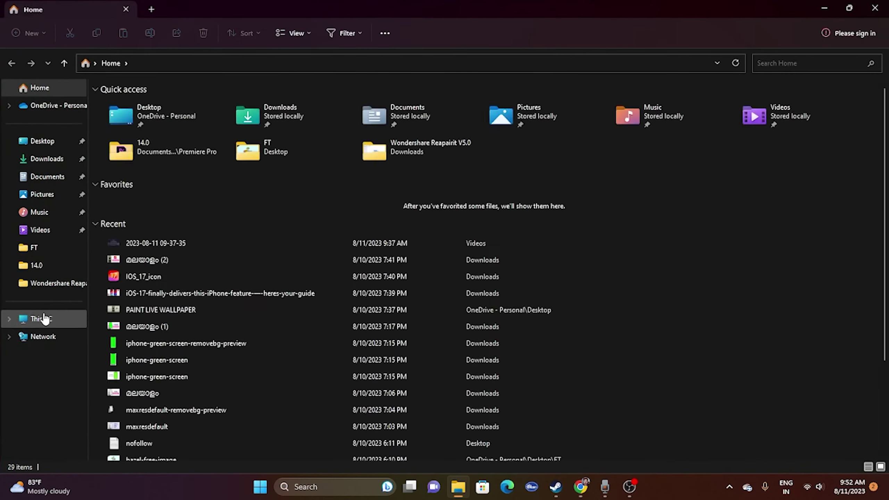
pyautogui.click(39, 318)
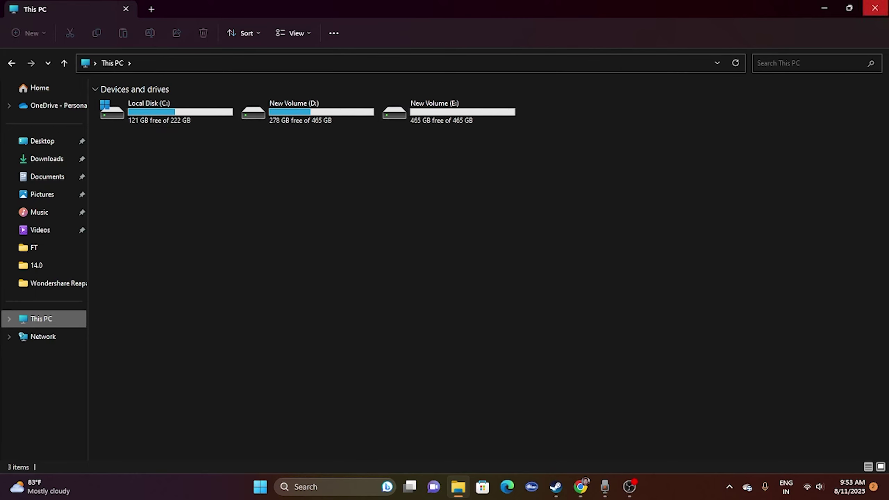
pyautogui.click(874, 7)
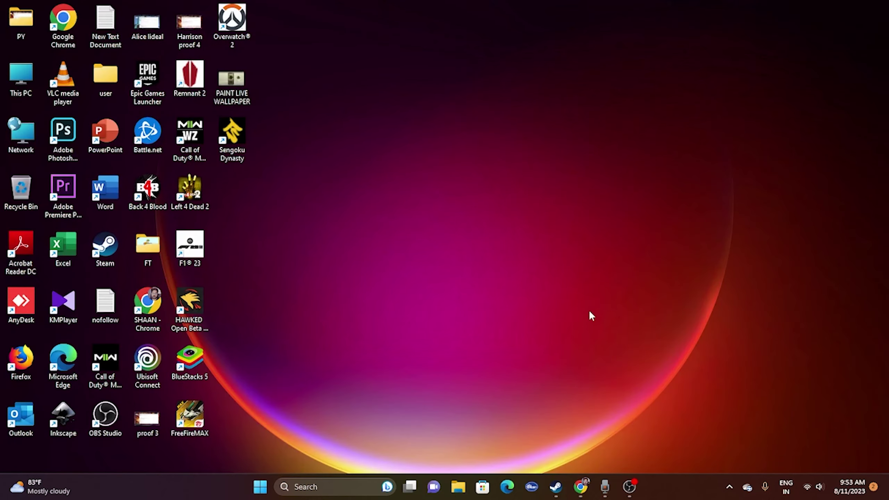
pyautogui.click(557, 490)
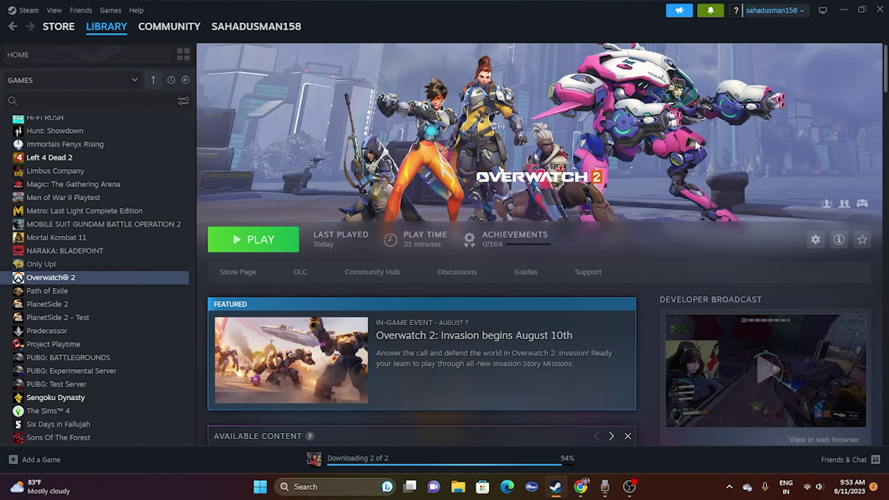